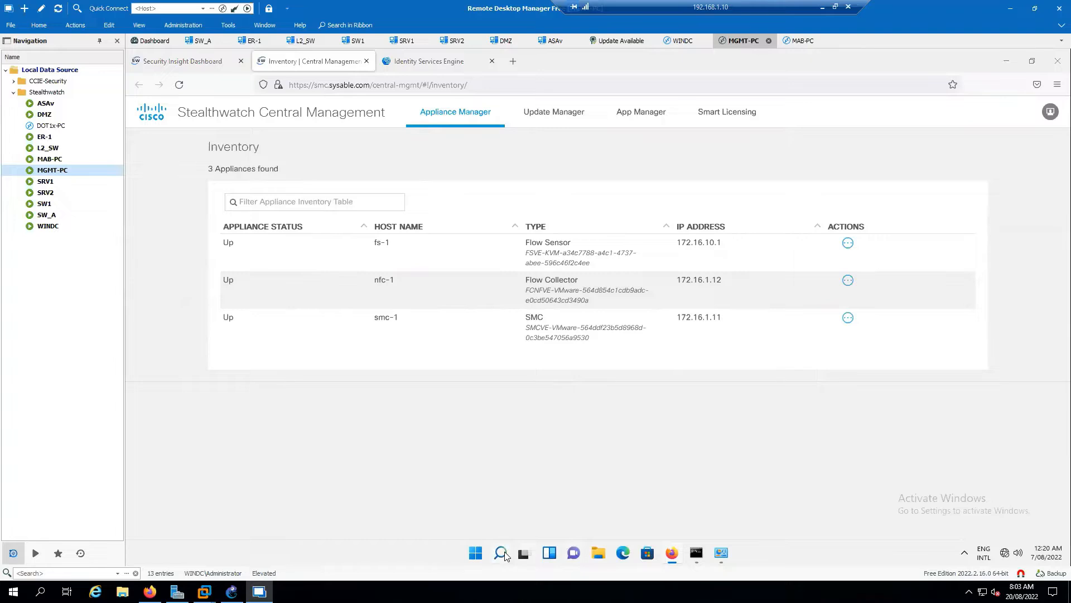
Launch the Cisco Stealthwatch desktop client and connect it to the SMC server smc.sysable.com.
left_click(504, 554)
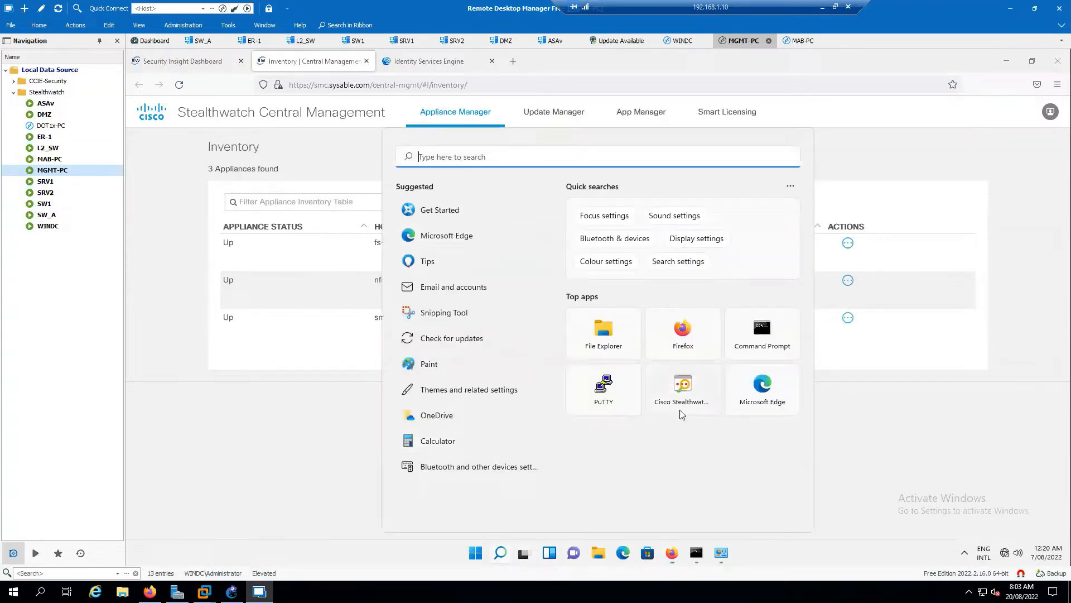
left_click(690, 395)
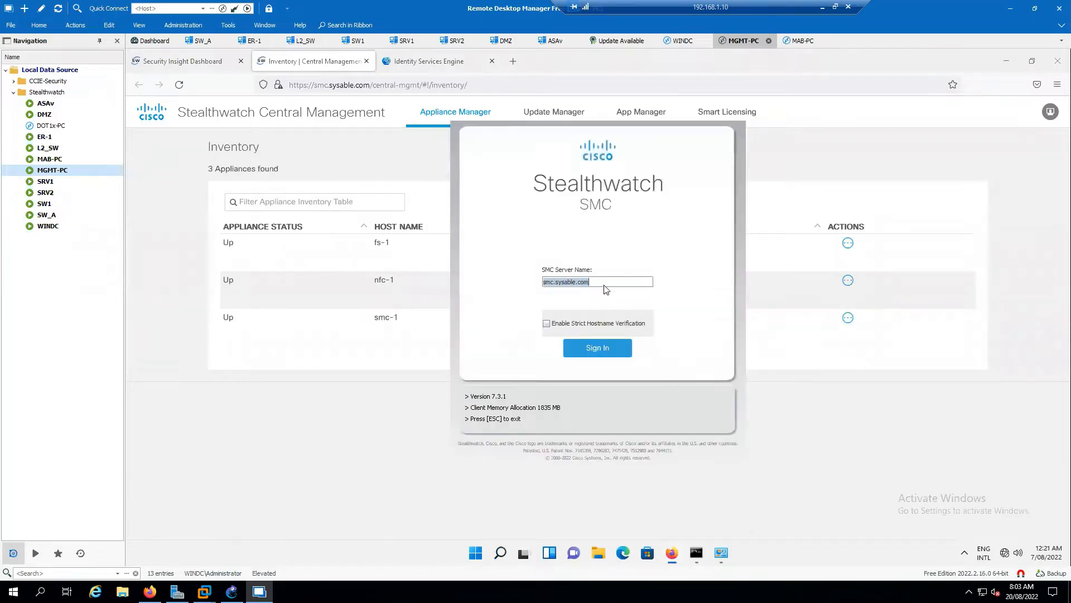
left_click(614, 351)
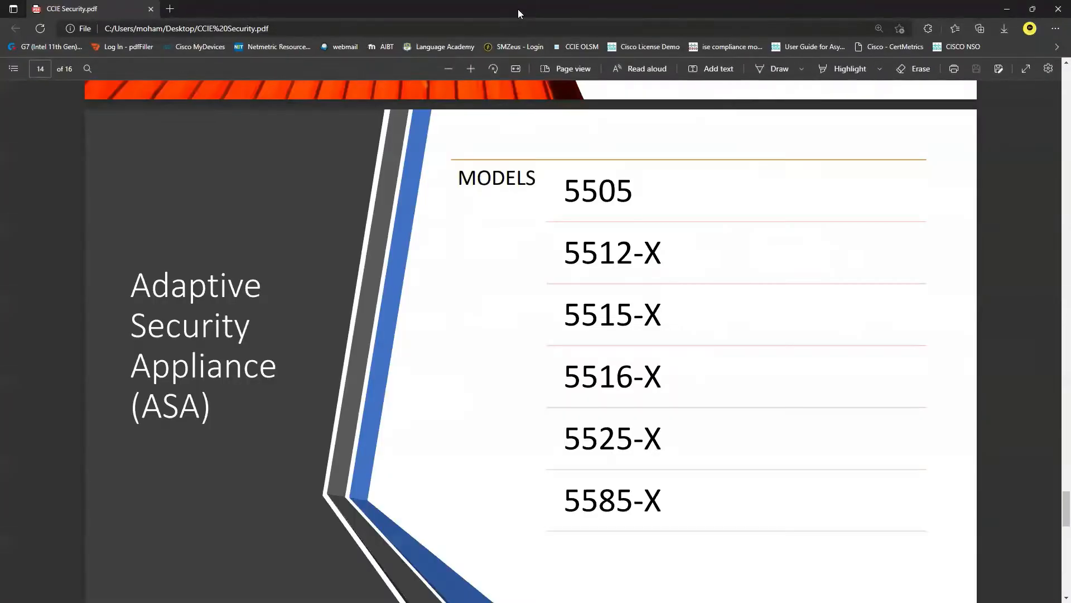
left_click(1057, 10)
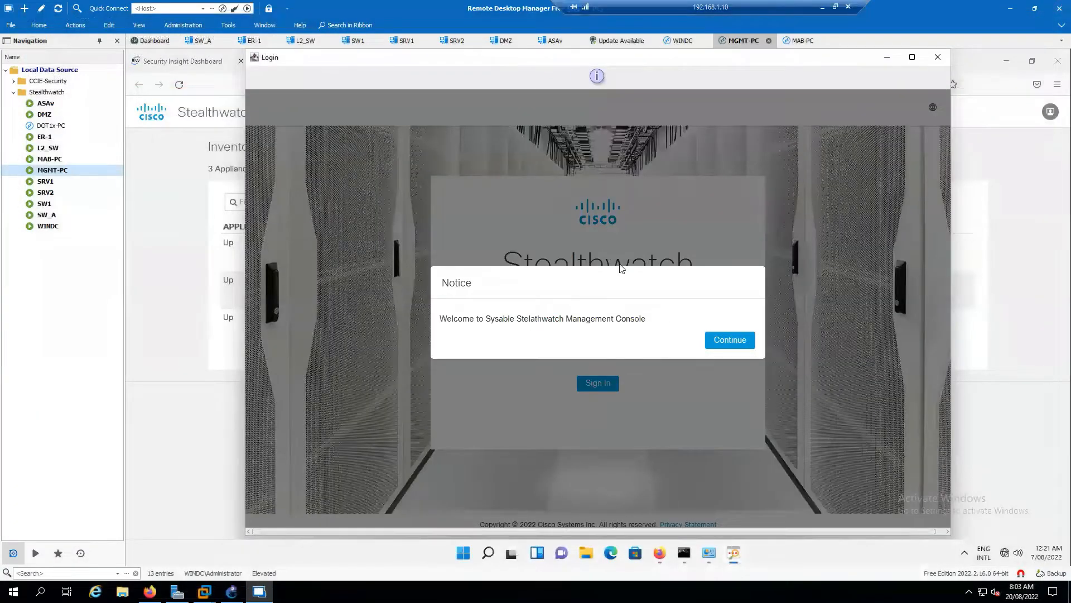
Accept the login notice, sign in to Stealthwatch as admin with the account password, and acknowledge the welcome message.
left_click(730, 347)
left_click(570, 310)
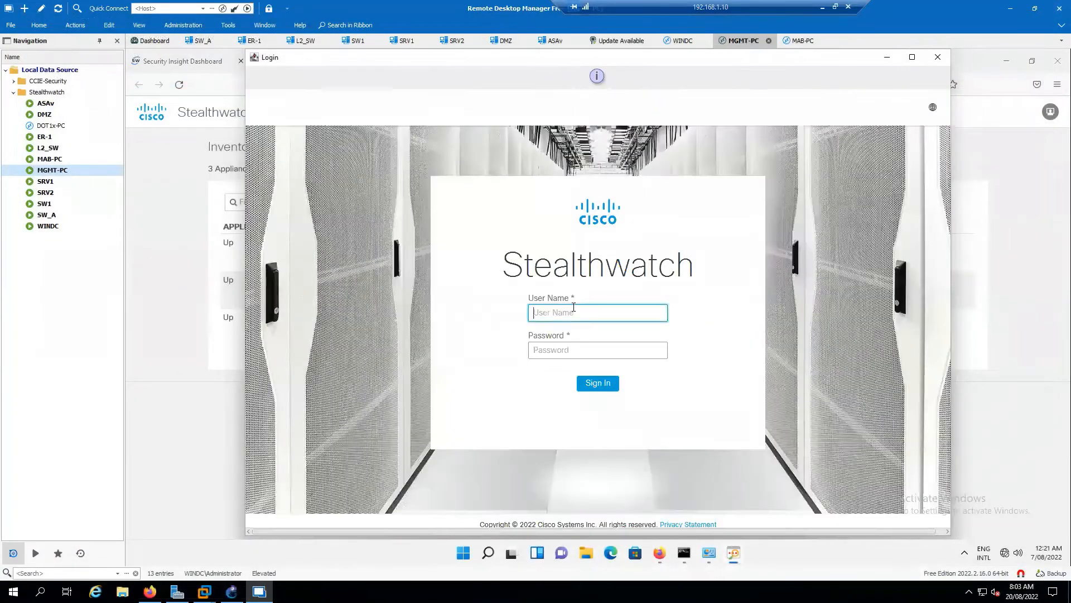
type("admin")
key("Tab")
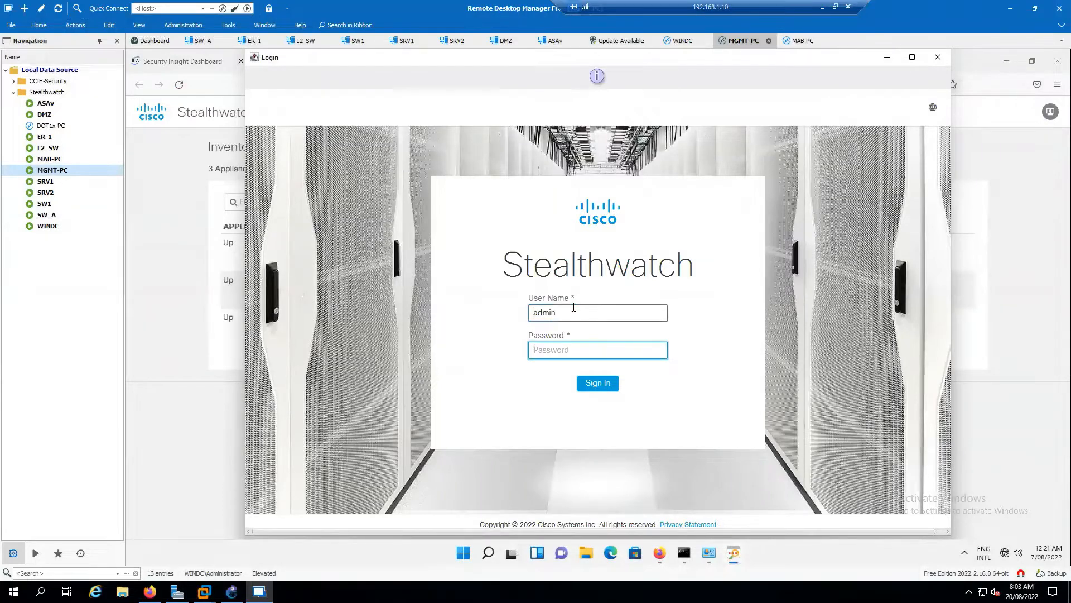
type("********")
left_click(597, 383)
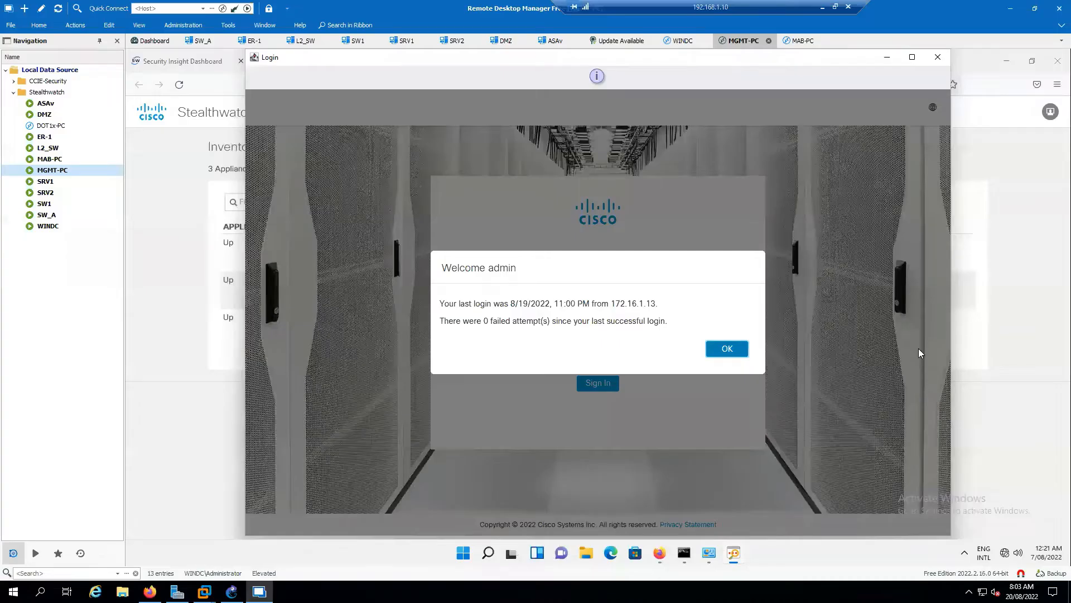
left_click(725, 350)
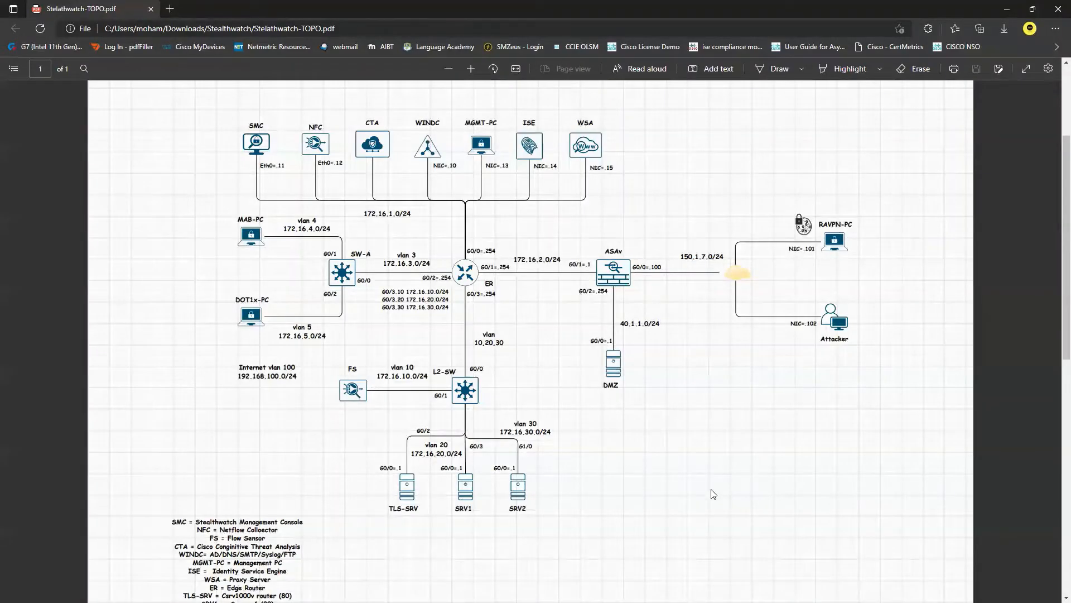
With a red pen on the topology PDF, circle MAB-PC, trace its path through ER and ASAv to DMZ, and underline DMZ.
left_click(776, 69)
left_click(801, 68)
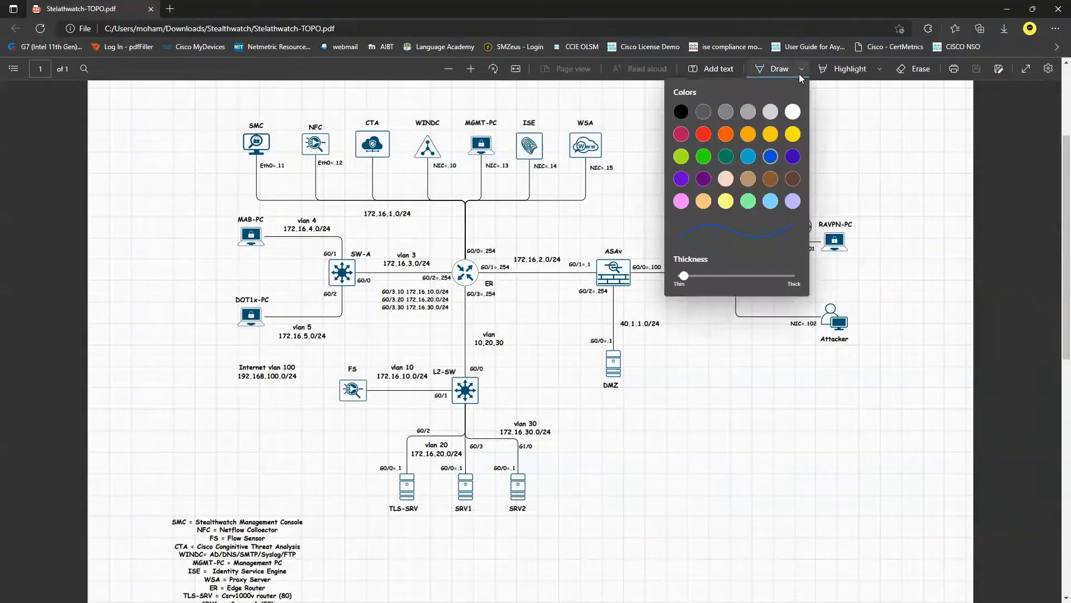
left_click(802, 69)
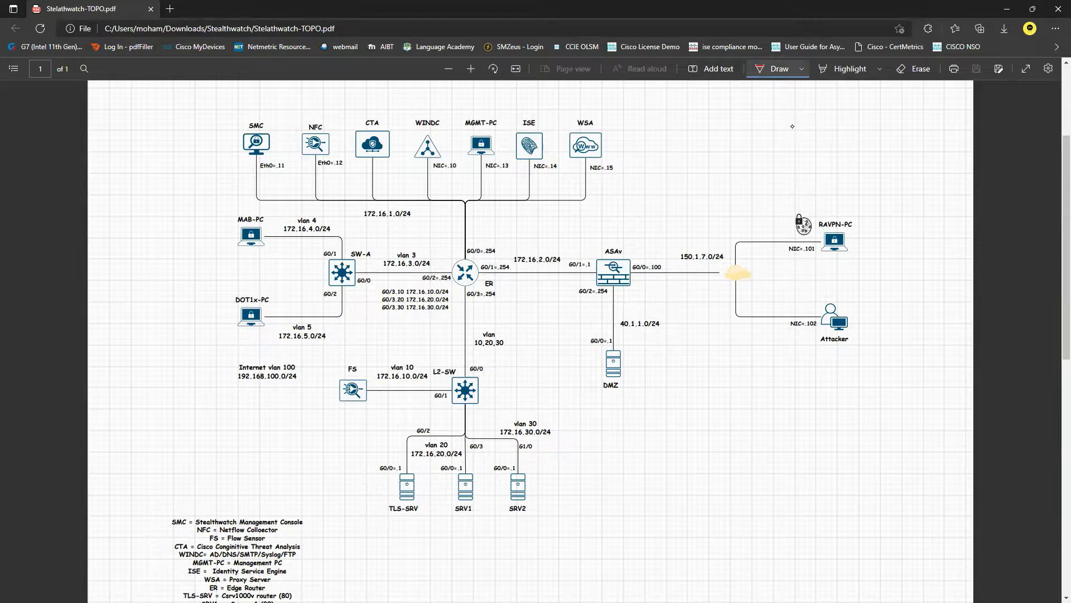
mouse_move(228, 258)
left_mouse_down()
mouse_move(274, 253)
mouse_move(233, 205)
mouse_move(227, 257)
mouse_move(302, 240)
mouse_move(574, 275)
mouse_move(581, 339)
mouse_move(595, 337)
mouse_move(583, 341)
left_mouse_up()
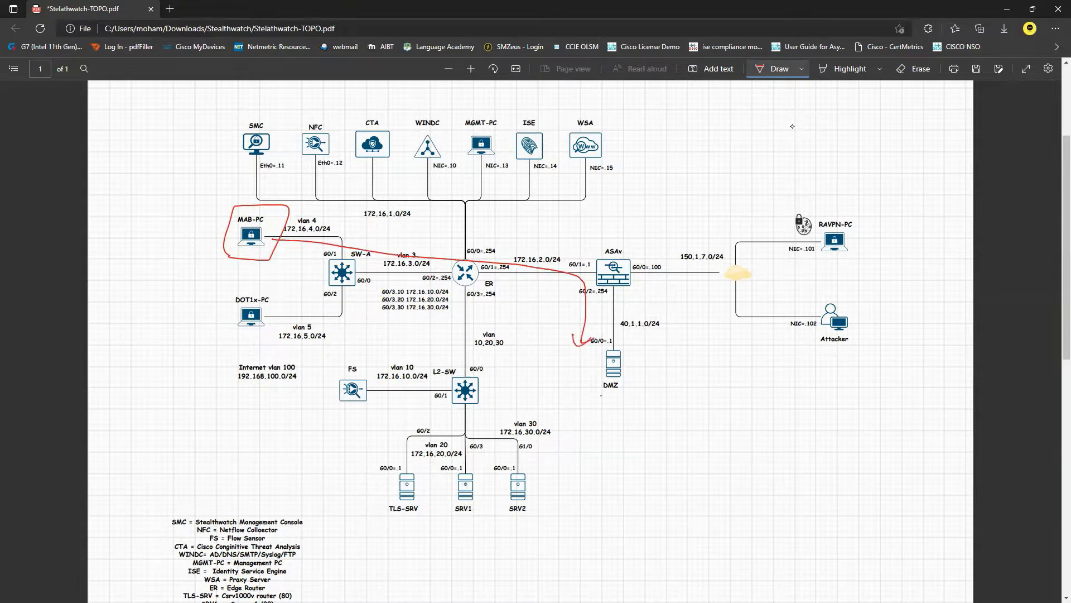
left_click_drag(601, 395, 641, 400)
Handwrite an underlined "ping" note above the 172.16.2.0/24 link and draw an arrow from it towards ASAv.
left_click_drag(503, 235, 543, 239)
left_click_drag(505, 246, 535, 242)
left_click_drag(549, 229, 539, 252)
mouse_move(550, 242)
left_mouse_down()
mouse_move(585, 243)
mouse_move(580, 250)
left_mouse_up()
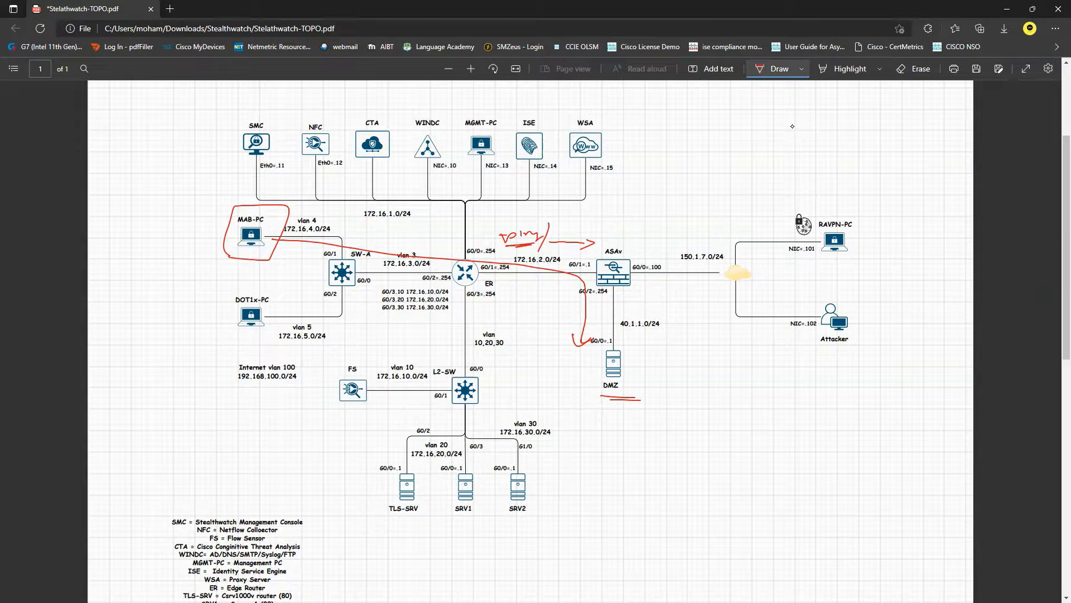
Draw a second box around MAB-PC and add pen marks at the arrow, above ASAv and on the path to DMZ.
mouse_move(238, 212)
left_mouse_down()
mouse_move(284, 213)
mouse_move(276, 265)
mouse_move(236, 229)
mouse_move(245, 211)
left_mouse_up()
mouse_move(582, 239)
left_mouse_down()
mouse_move(597, 244)
mouse_move(570, 247)
left_mouse_up()
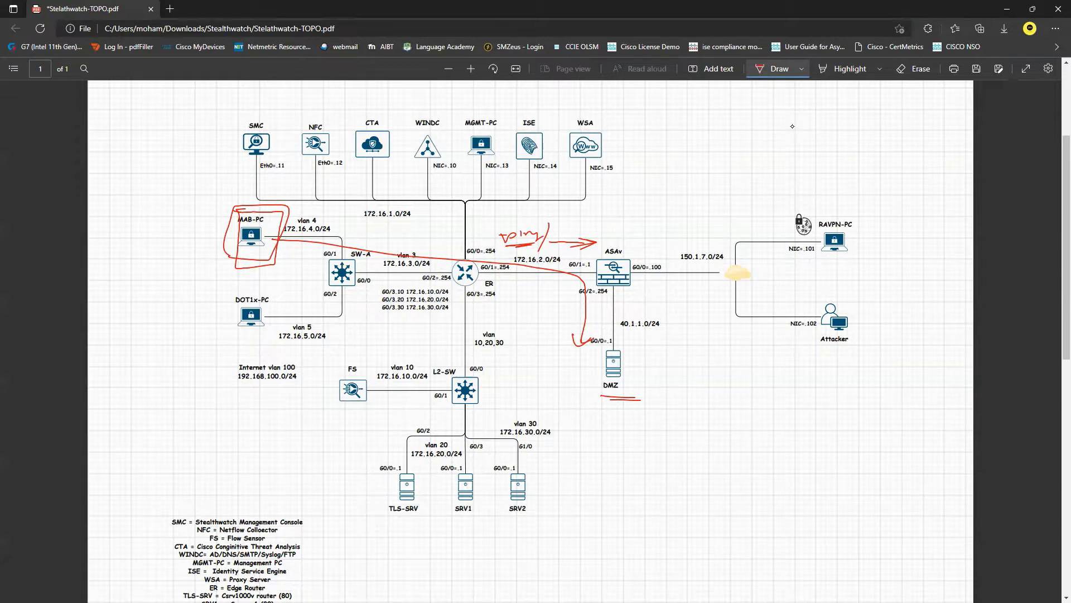
mouse_move(615, 200)
left_mouse_down()
mouse_move(605, 204)
mouse_move(615, 213)
mouse_move(640, 201)
left_mouse_up()
left_click_drag(635, 201, 625, 225)
mouse_move(574, 328)
left_mouse_down()
mouse_move(644, 340)
mouse_move(645, 394)
mouse_move(572, 398)
mouse_move(578, 328)
left_mouse_up()
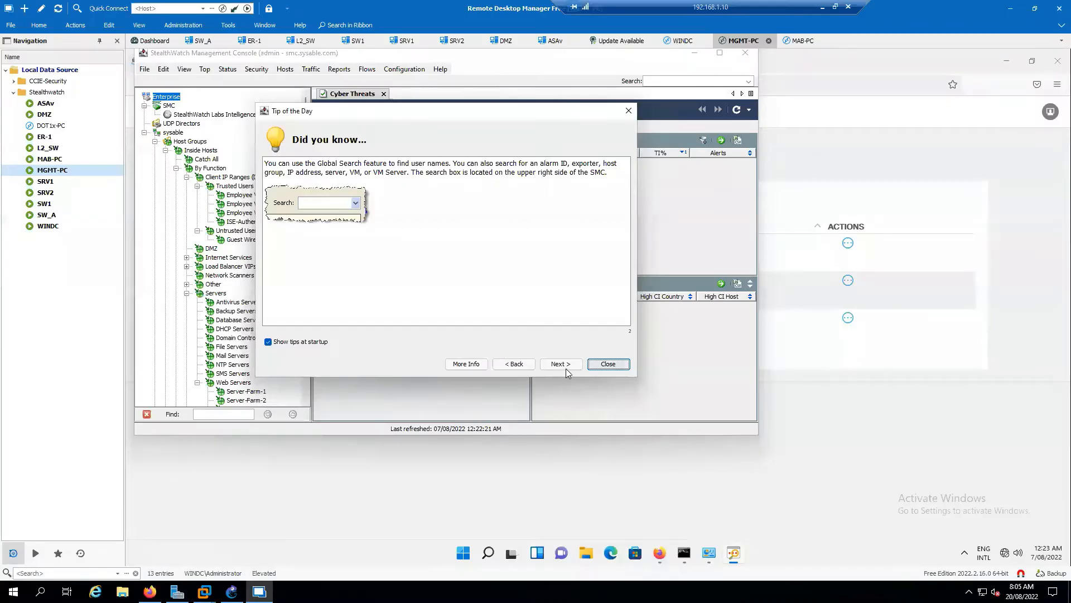
Dismiss the startup tip, maximize the management console, and open the Host Policy Manager for the sysable domain's host groups.
left_click(607, 365)
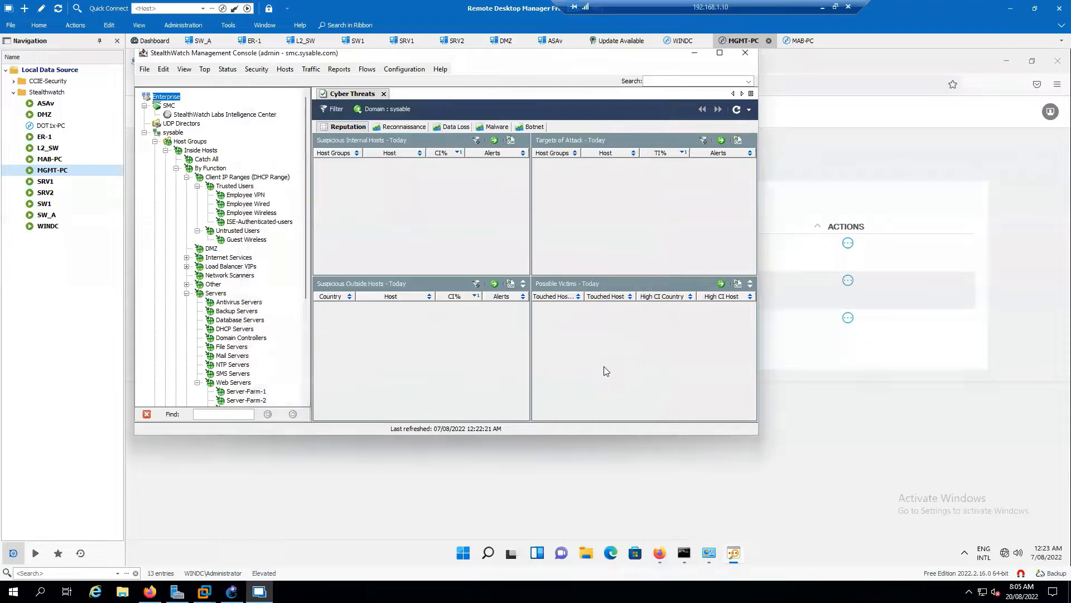
left_click(720, 53)
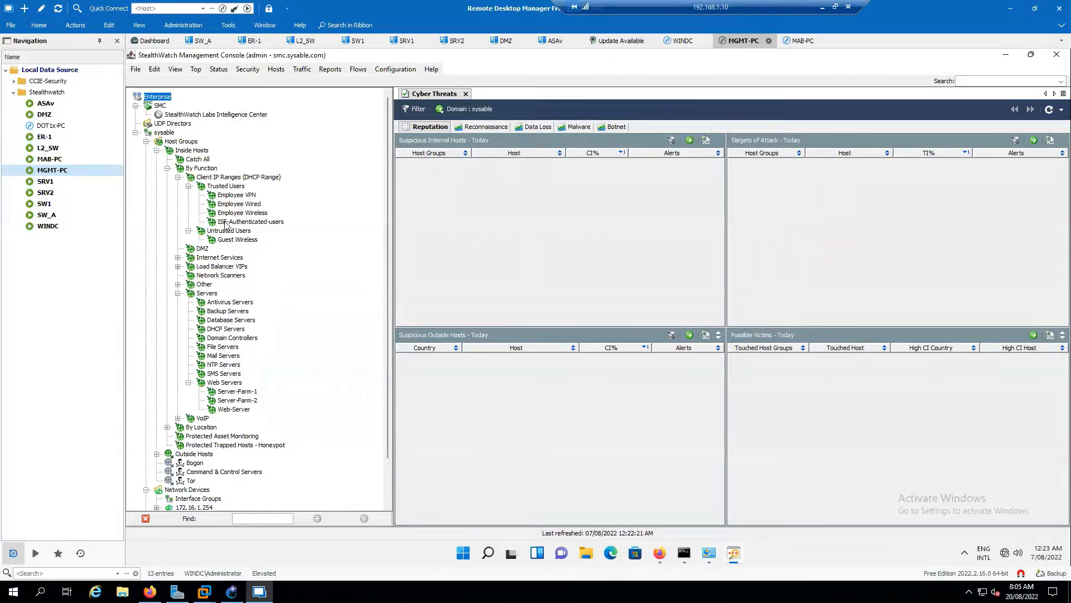
left_click(185, 143)
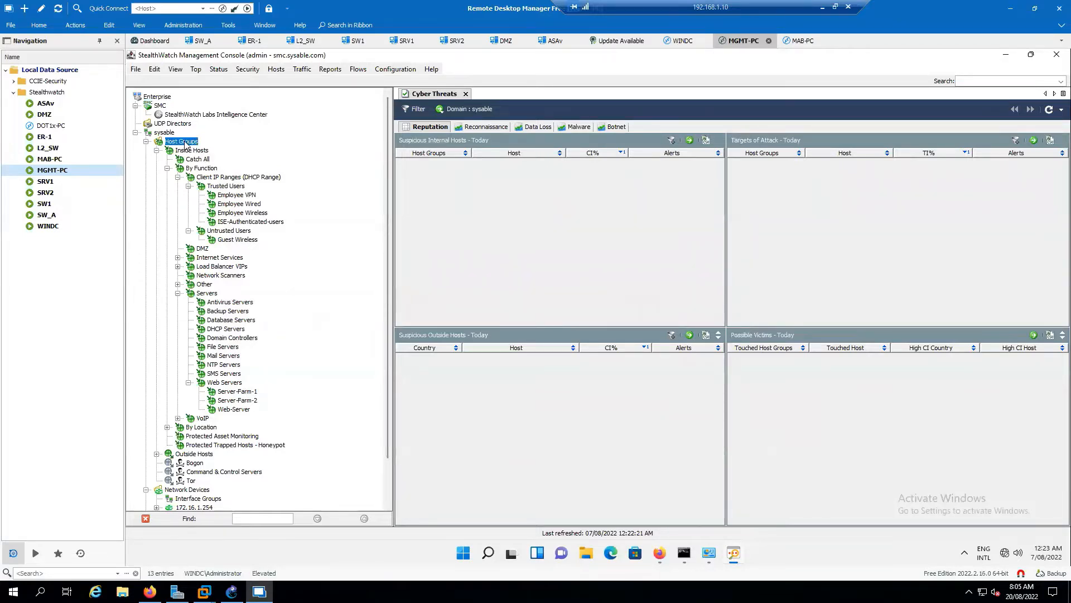
left_click(395, 69)
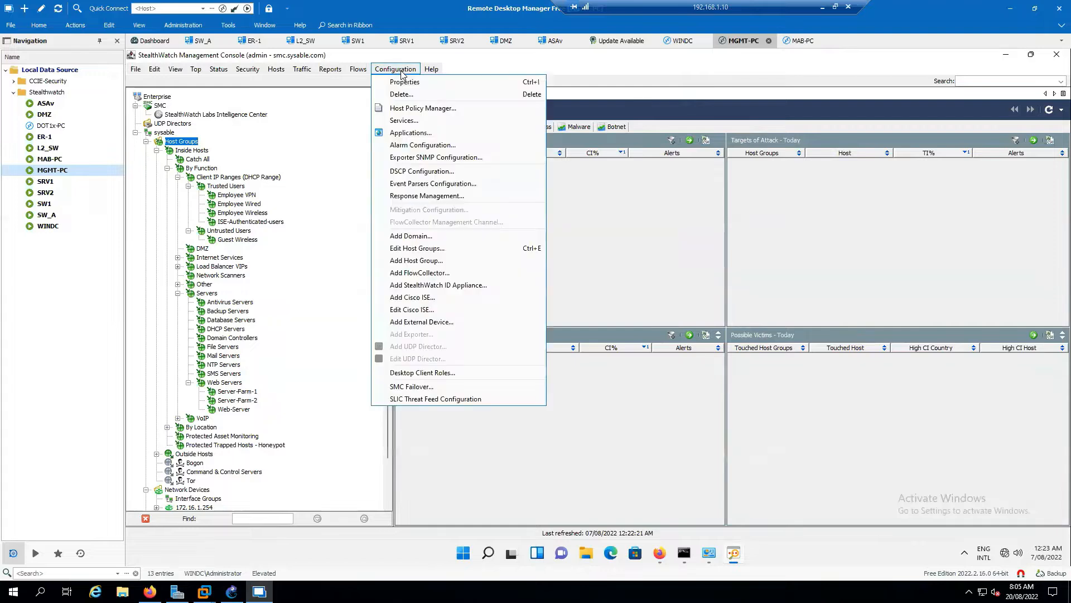
left_click(420, 109)
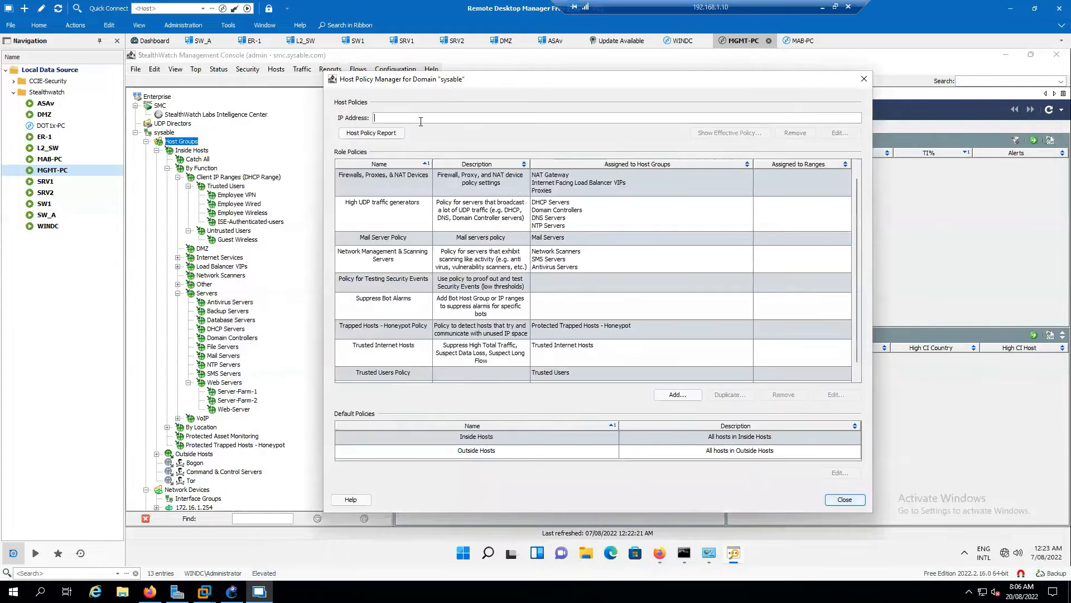
scroll(415, 257, "down", 2)
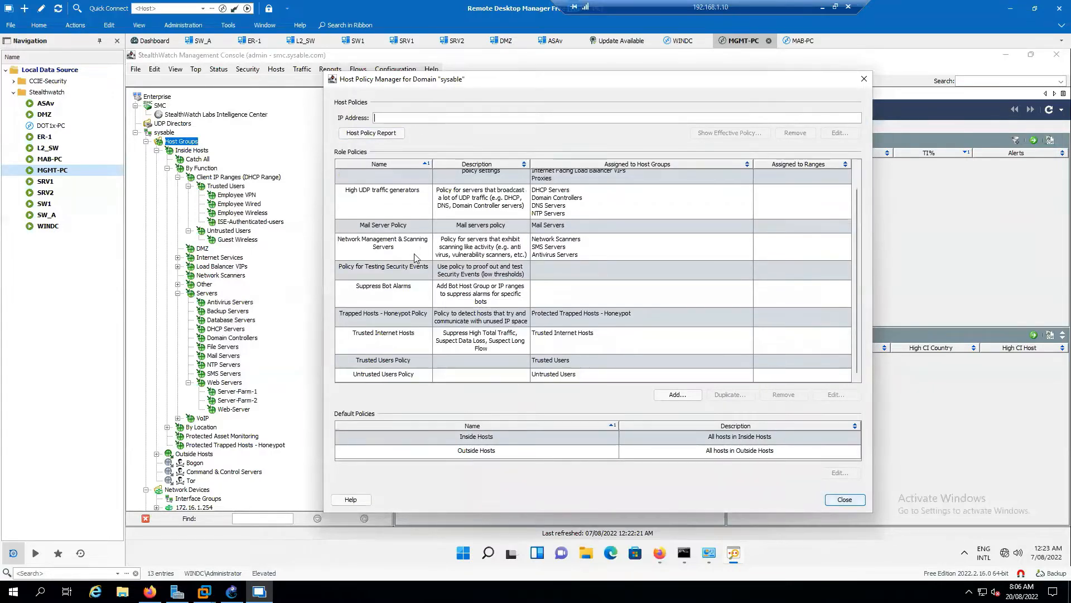
scroll(415, 258, "up", 2)
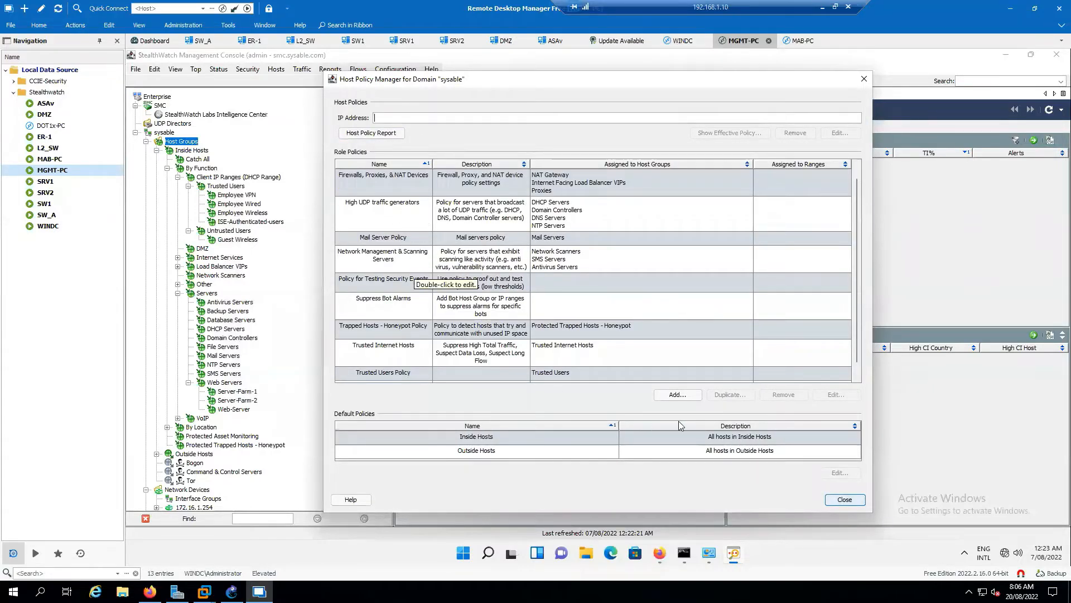
Start a new role policy with ICMP-DETECT as both its name and description.
left_click(678, 398)
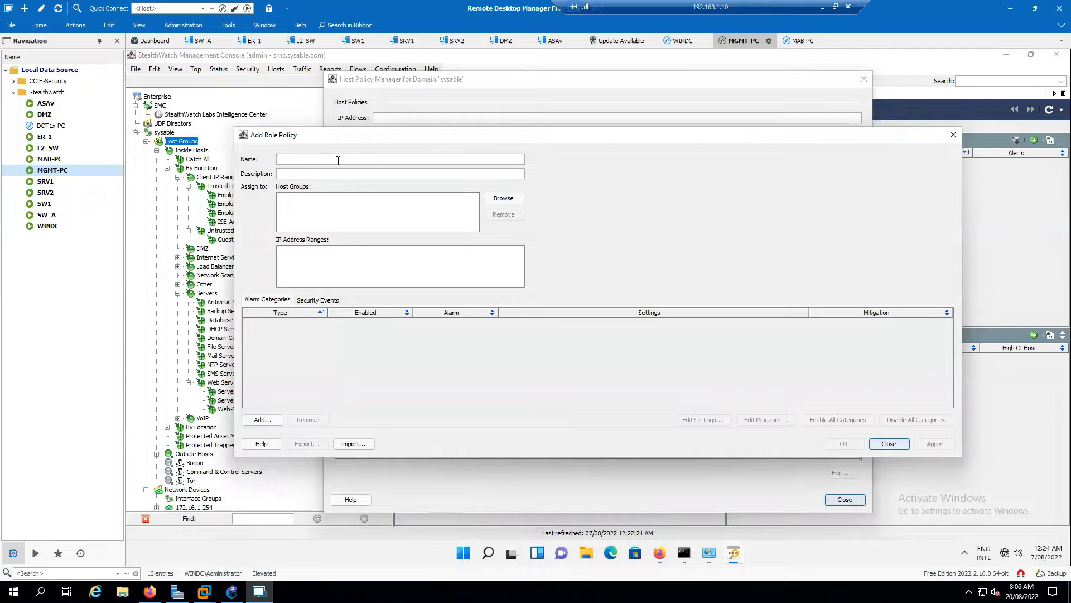
left_click(338, 161)
type("ICMP-DETECT")
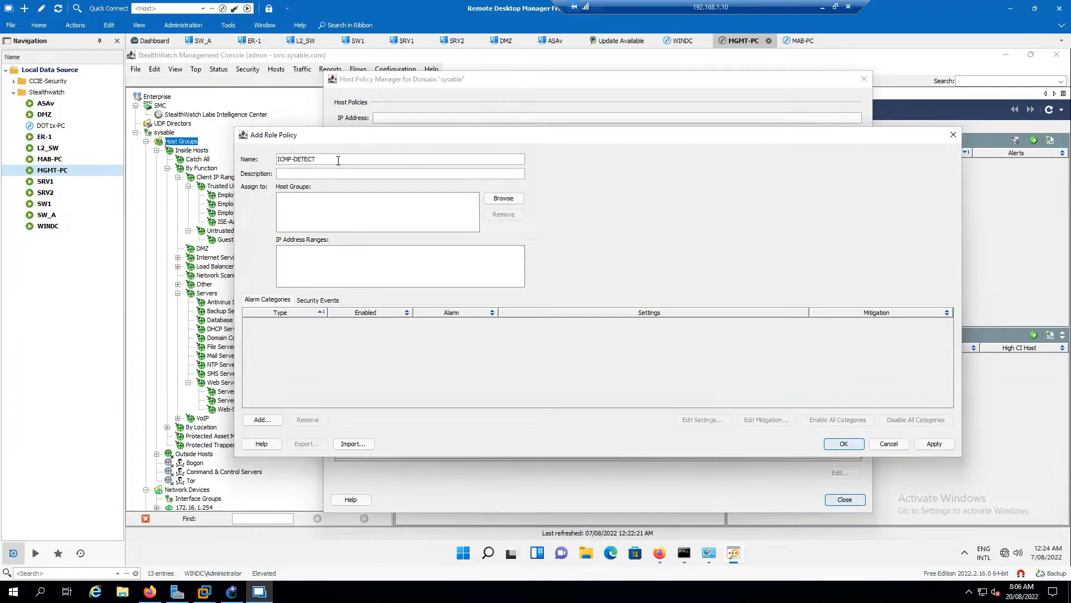
left_click_drag(338, 160, 262, 163)
key("ctrl+c")
left_click(298, 176)
key("ctrl+v")
left_click_drag(366, 142, 404, 145)
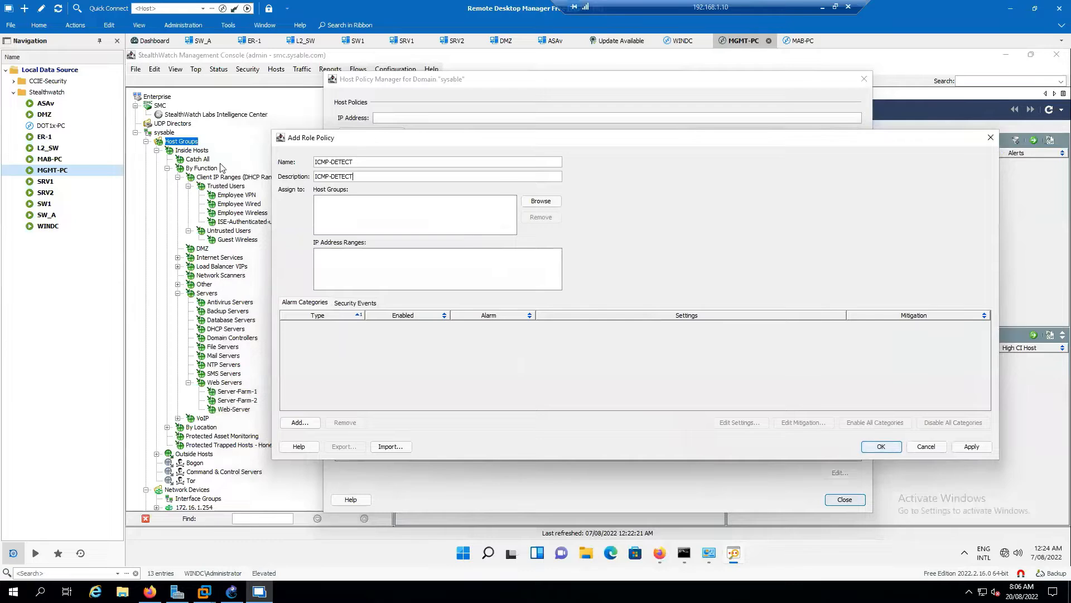
Assign the role policy to the IP address ranges 172.16.4.0/24 and 40.1.1.2.
left_click(540, 206)
left_click(369, 257)
type("172.16.4.0/24")
key("Return")
type("40.1.1.2")
key("ctrl+a")
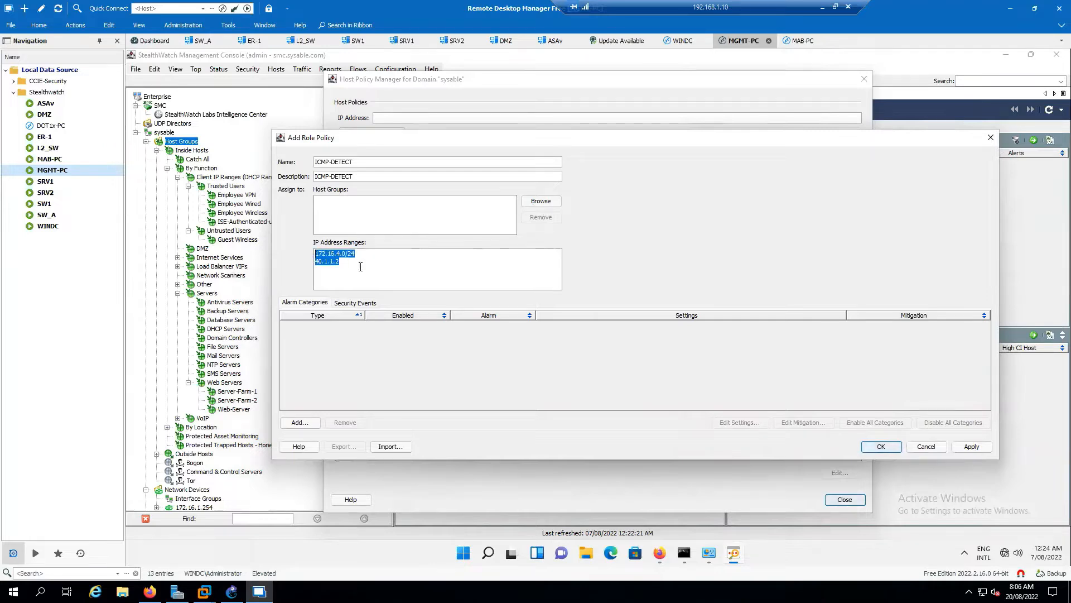
left_click(360, 267)
Add the High Concern Index alarm category to the ICMP-DETECT role policy.
left_click(307, 423)
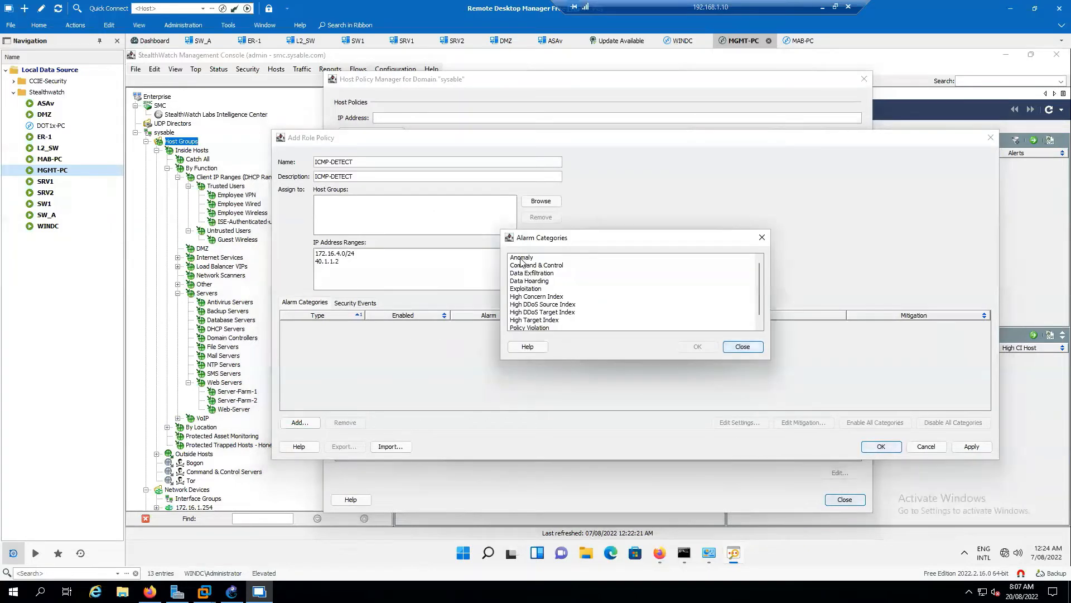
scroll(550, 290, "down", 1)
scroll(564, 310, "up", 1)
left_click(549, 297)
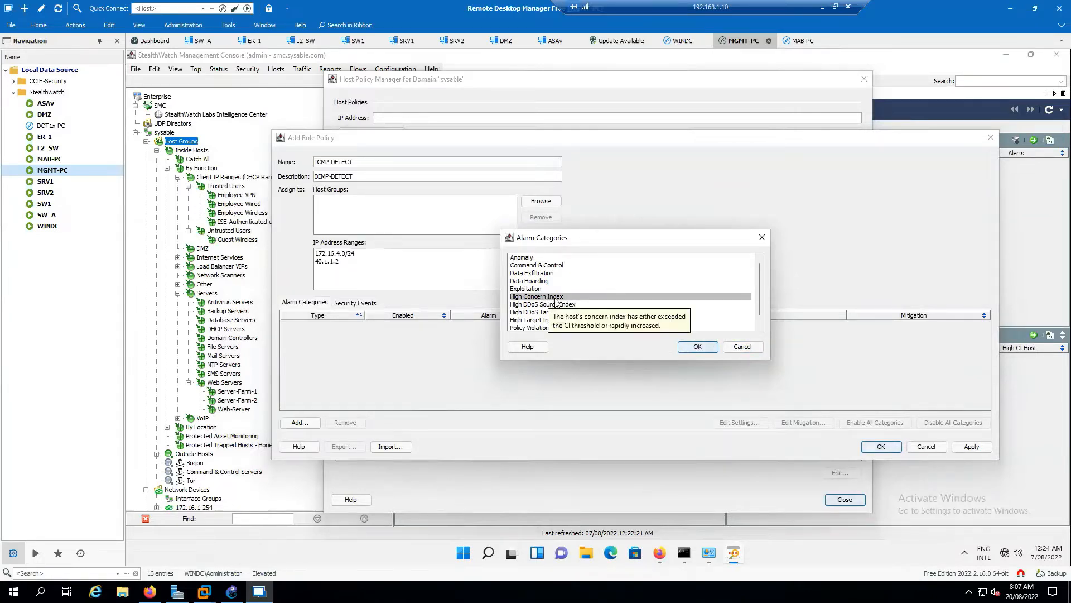
left_click(686, 347)
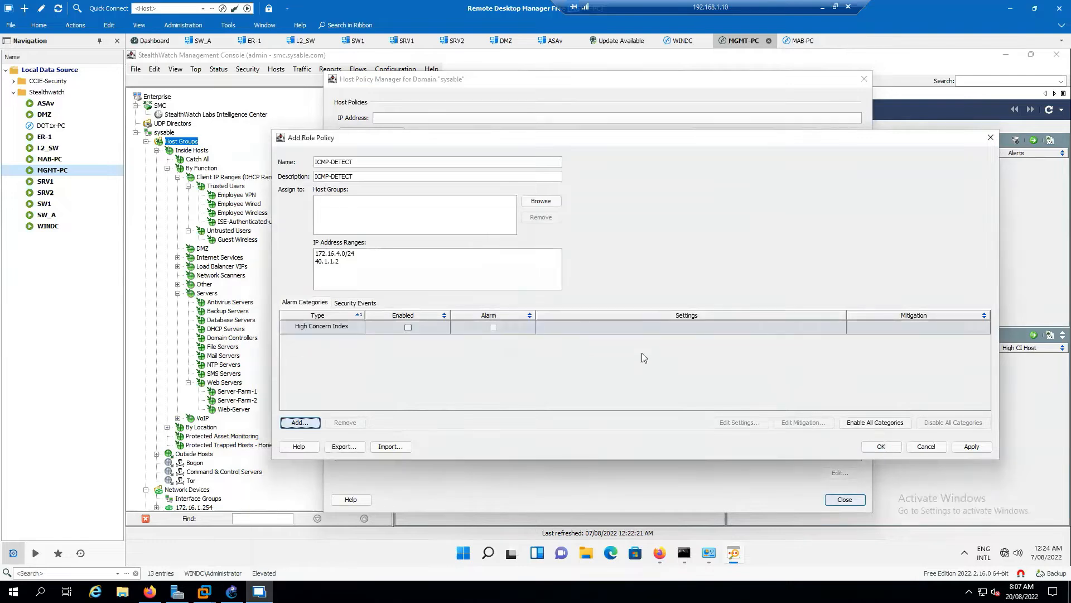
left_click(407, 329)
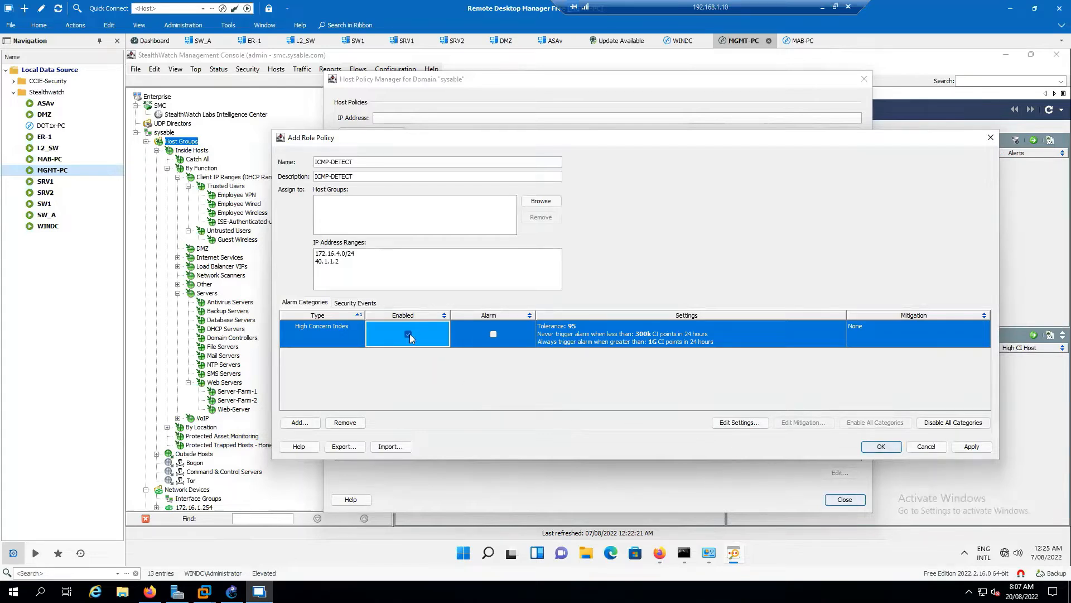
left_click(493, 333)
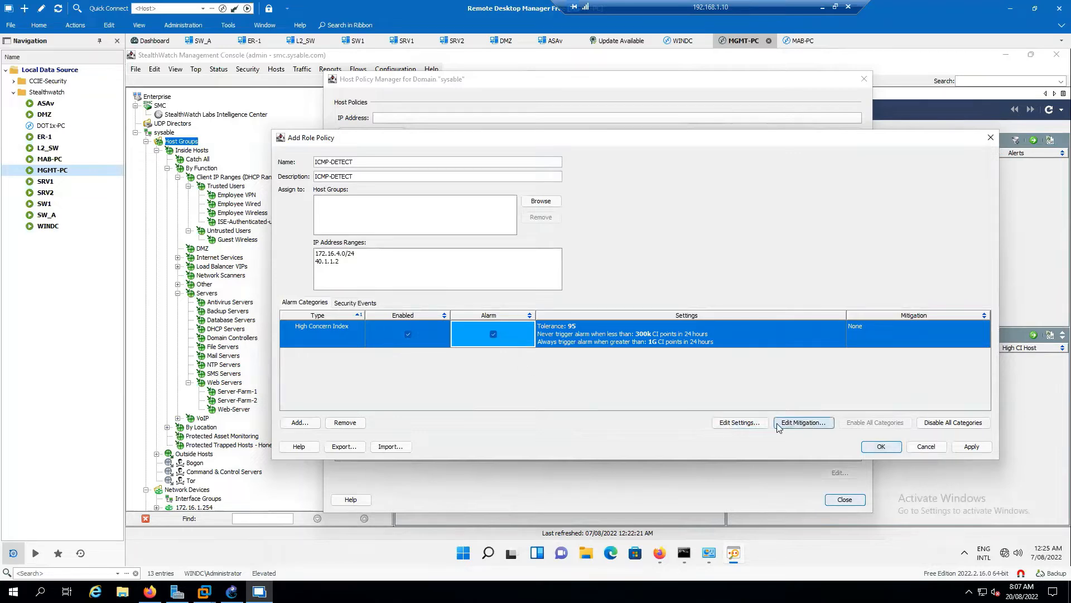
left_click(493, 334)
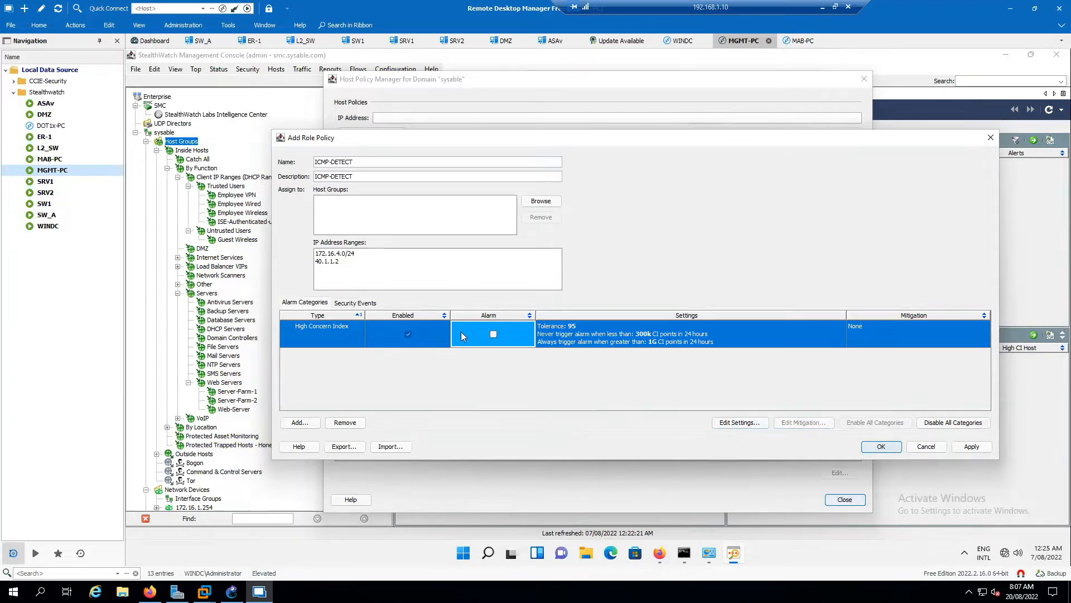
left_click(406, 334)
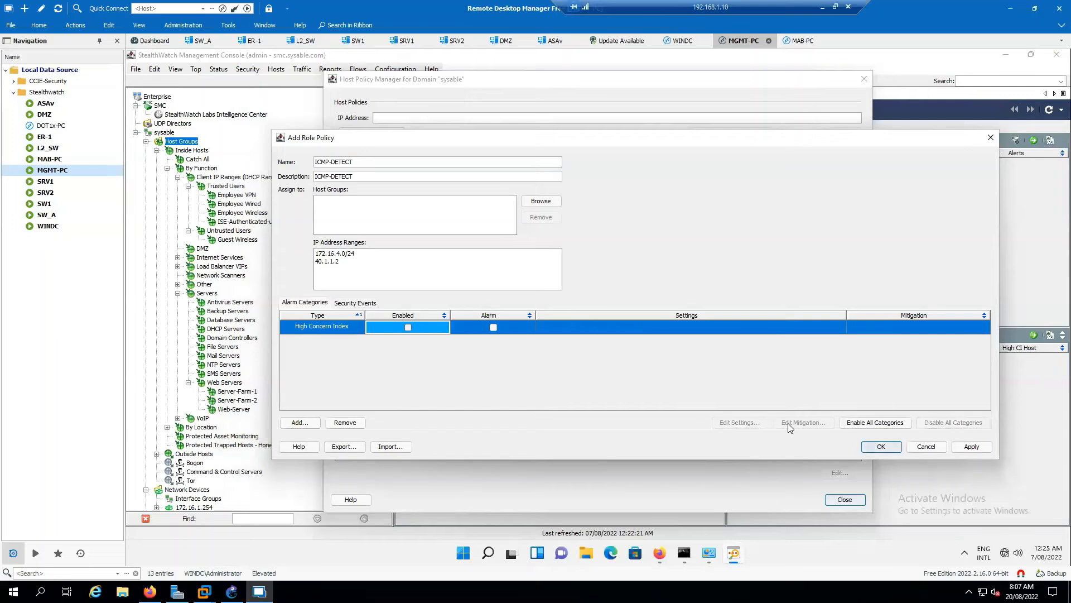
Enable the High Concern Index category and turn on its alarm.
left_click(406, 328)
left_click(493, 334)
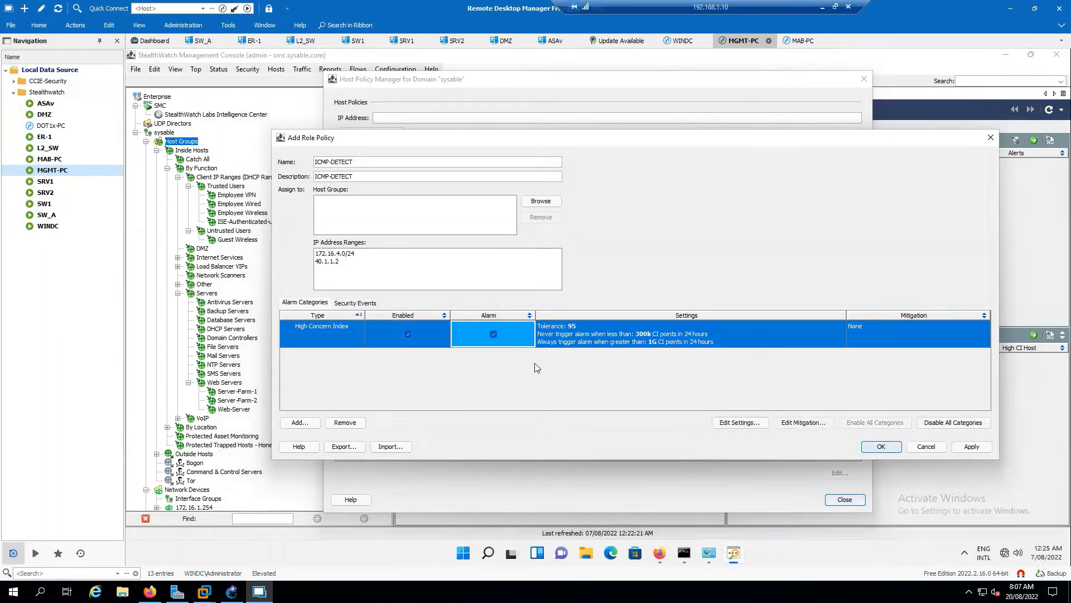
Check the High Concern Index settings and the role policy's assigned IP address ranges.
left_click(733, 425)
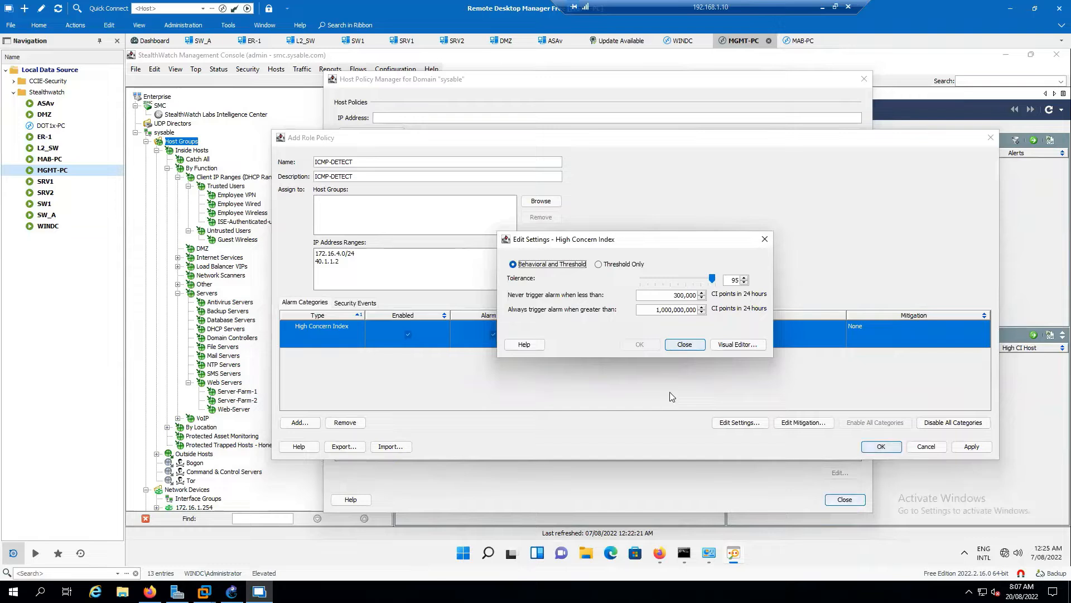
left_click(765, 239)
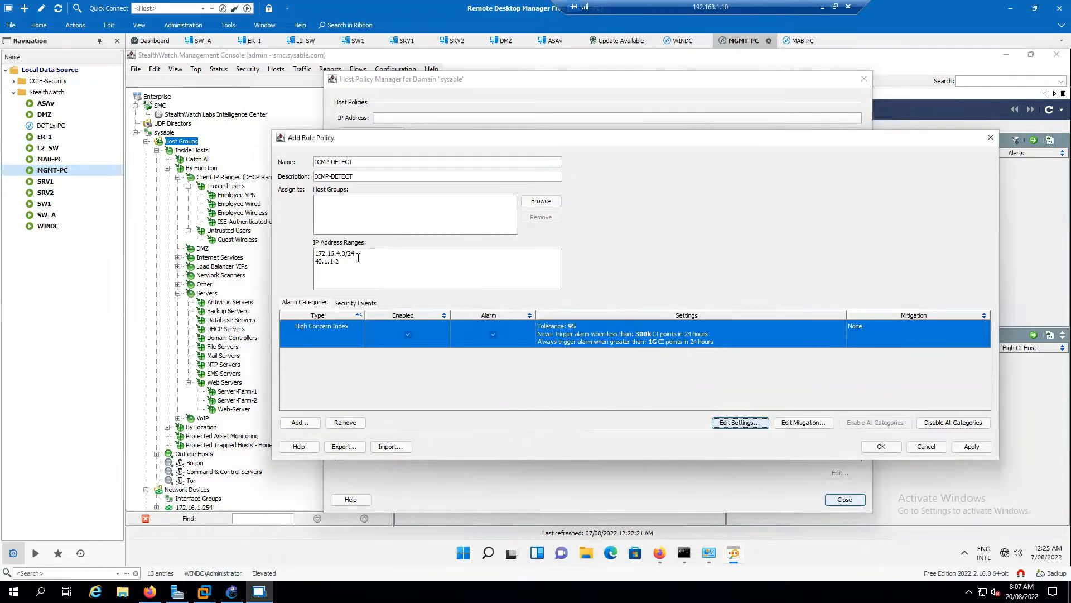
left_click_drag(359, 253, 314, 253)
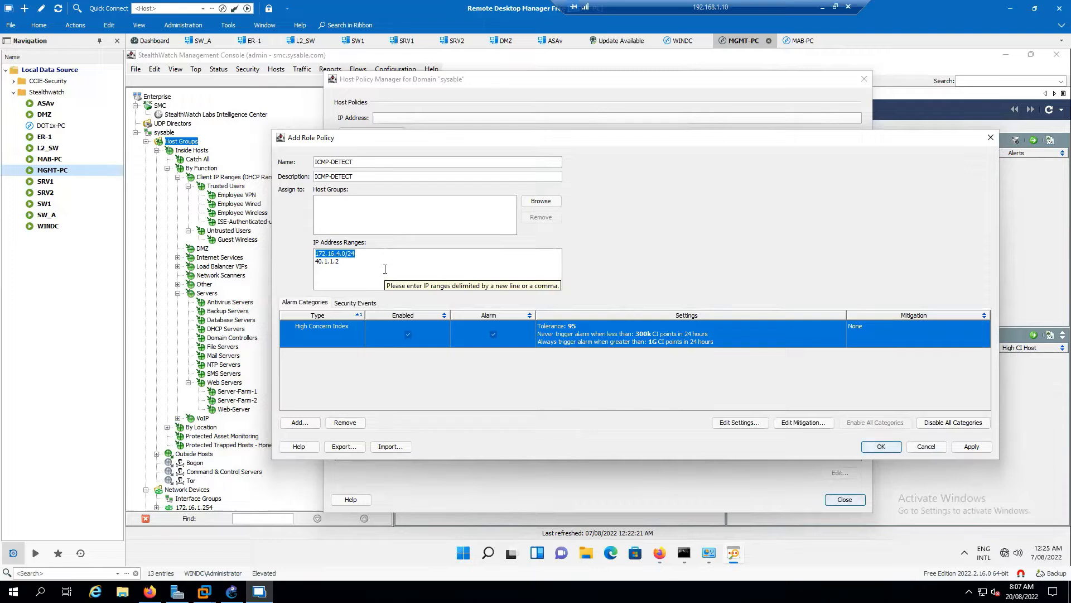
left_click_drag(351, 265, 312, 262)
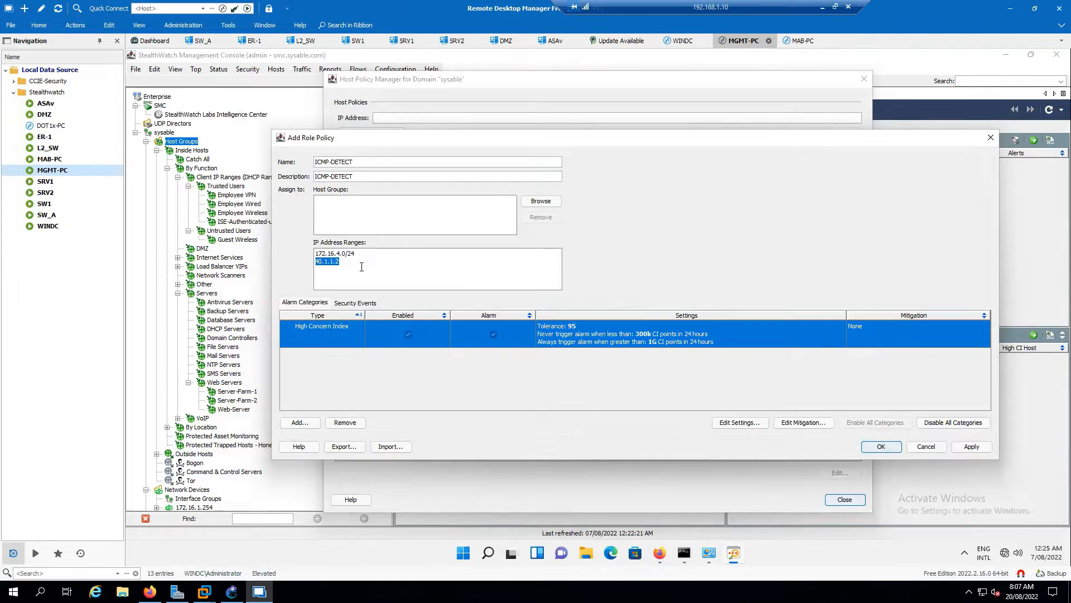
Switch to the topology PDF, underline the DMZ subnet 40.1.1.0/24 and box the vlan 4 subnet 172.16.4.0/24 beside MAB-PC.
key("alt+Tab")
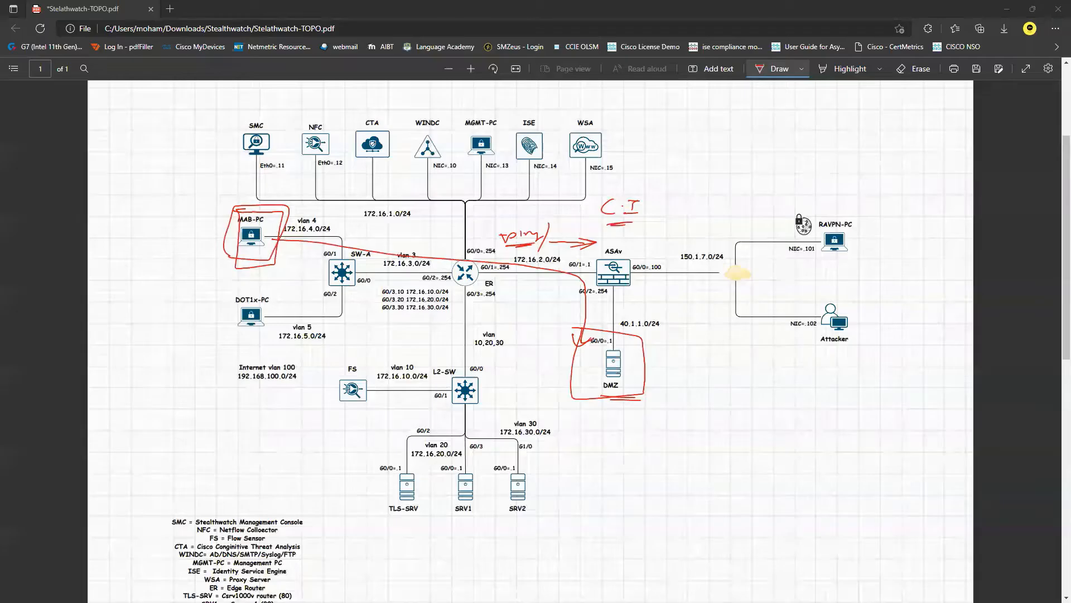
left_click_drag(621, 333, 661, 333)
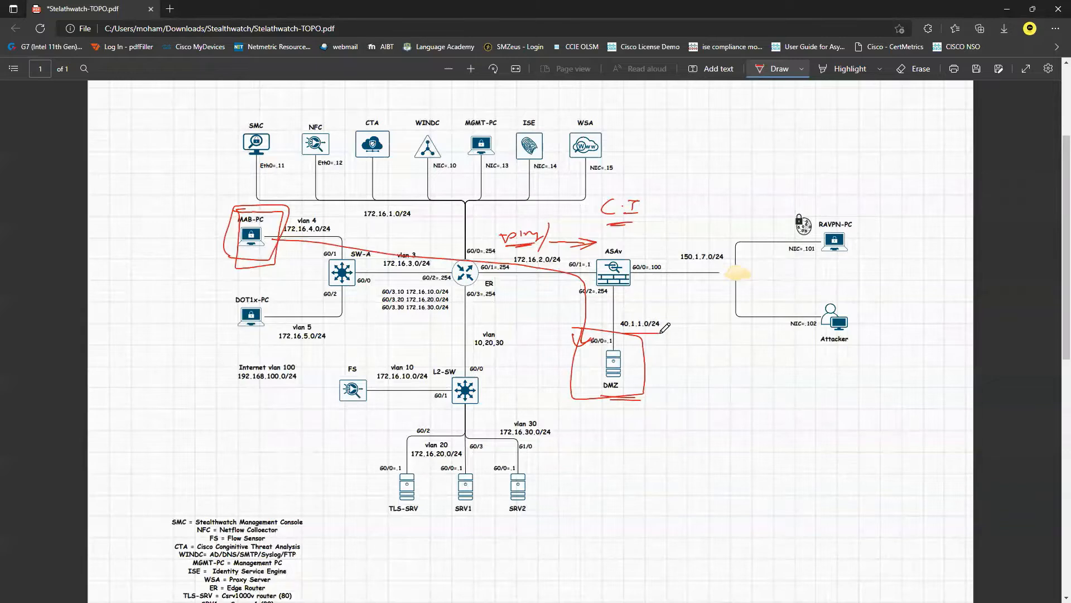
mouse_move(284, 241)
left_mouse_down()
mouse_move(341, 234)
mouse_move(340, 213)
mouse_move(285, 207)
left_mouse_up()
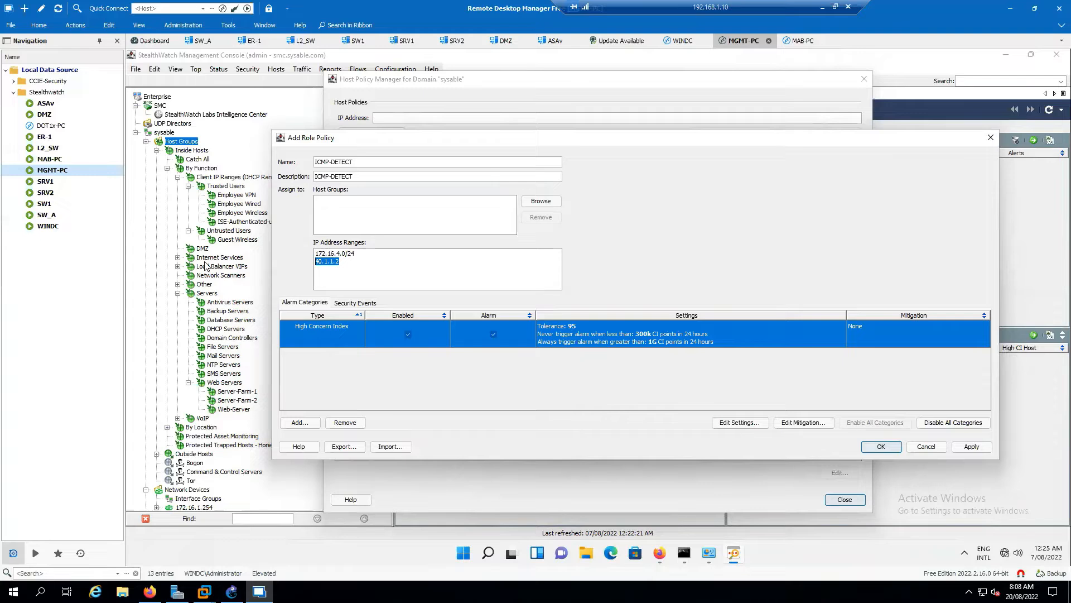
left_click(366, 271)
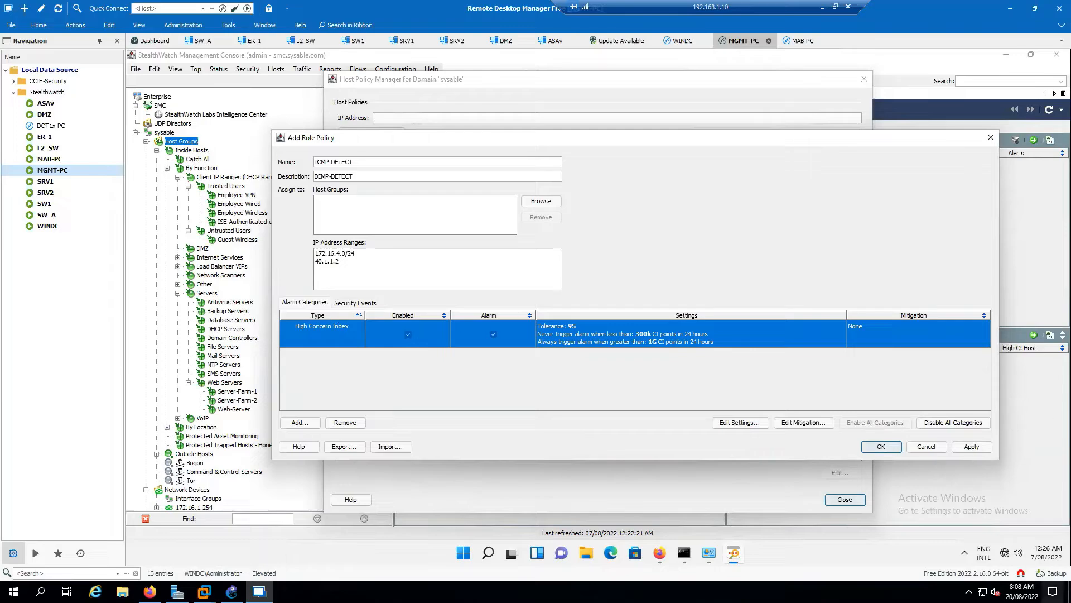
In the topology PDF, box the area around the ER router and mark the link between SW-A and ER.
key("alt+Tab")
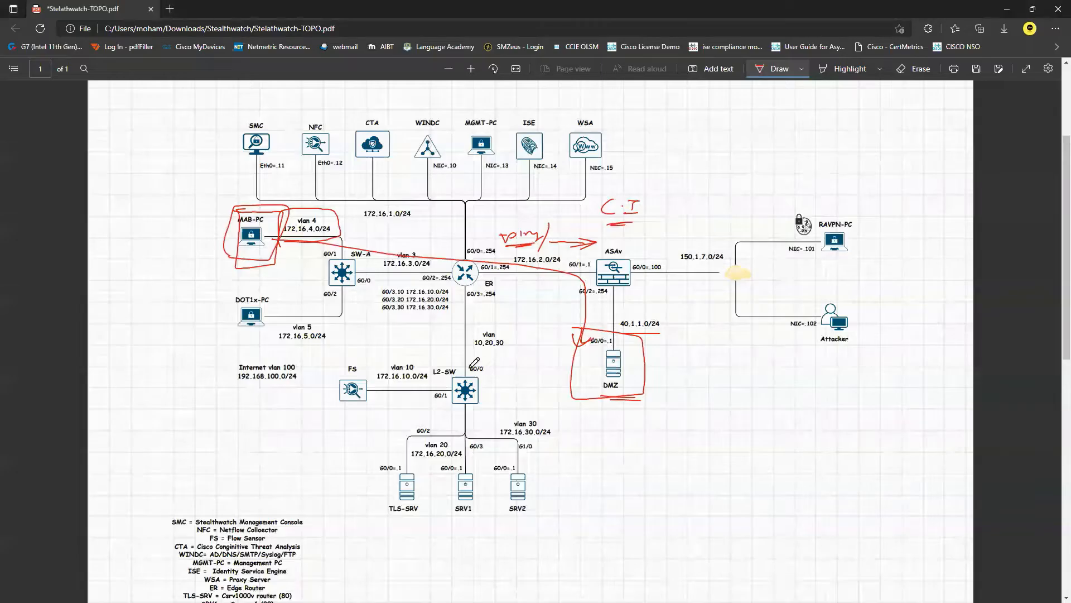
mouse_move(436, 317)
left_mouse_down()
mouse_move(522, 314)
mouse_move(518, 234)
mouse_move(418, 228)
mouse_move(386, 261)
mouse_move(408, 321)
mouse_move(515, 322)
left_mouse_up()
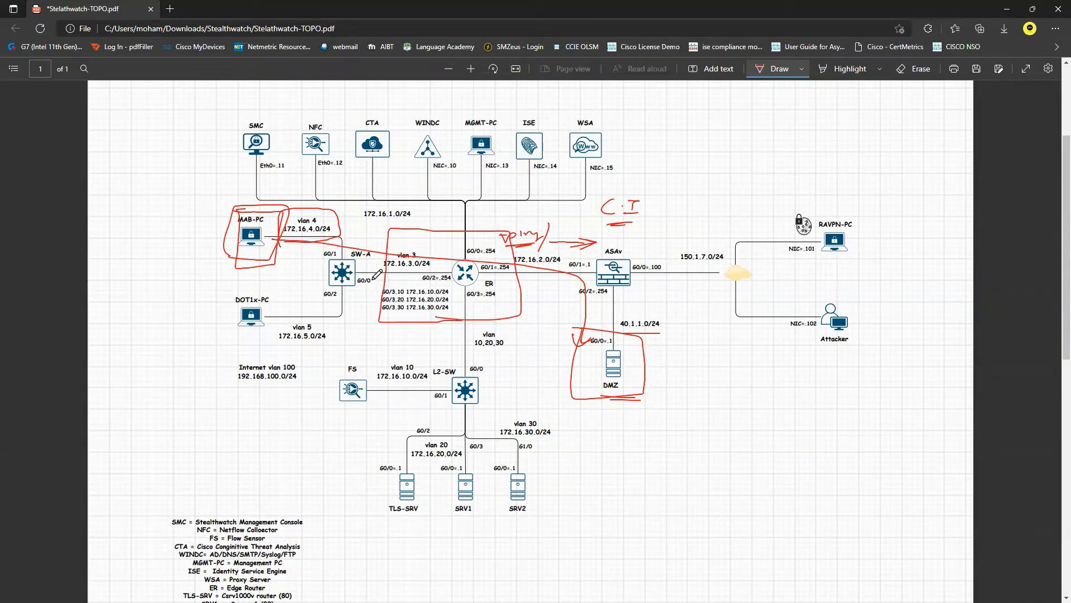
left_click_drag(383, 279, 410, 282)
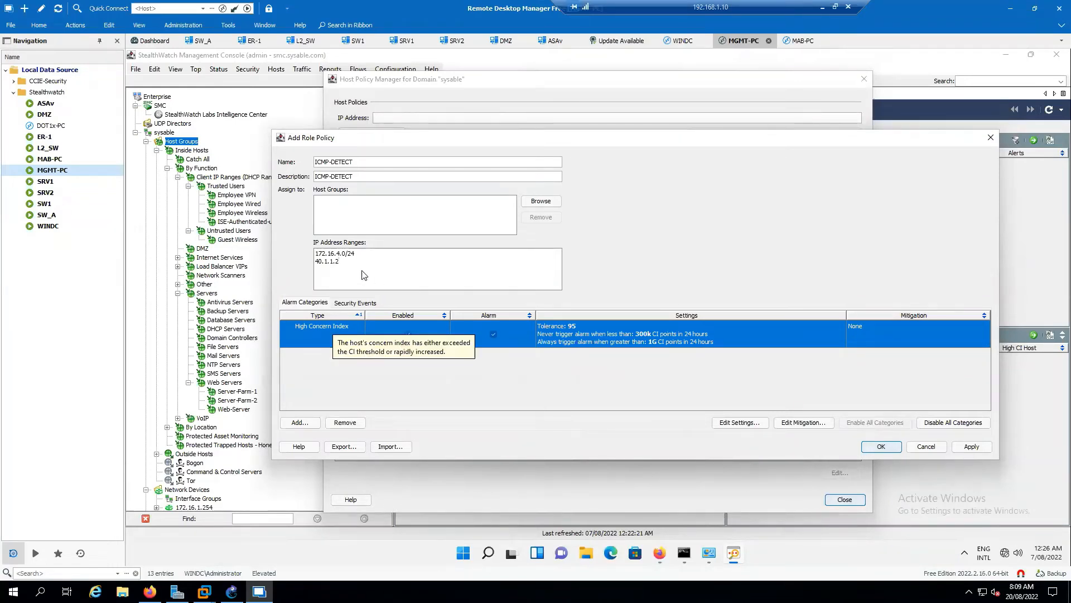
left_click_drag(317, 253, 313, 256)
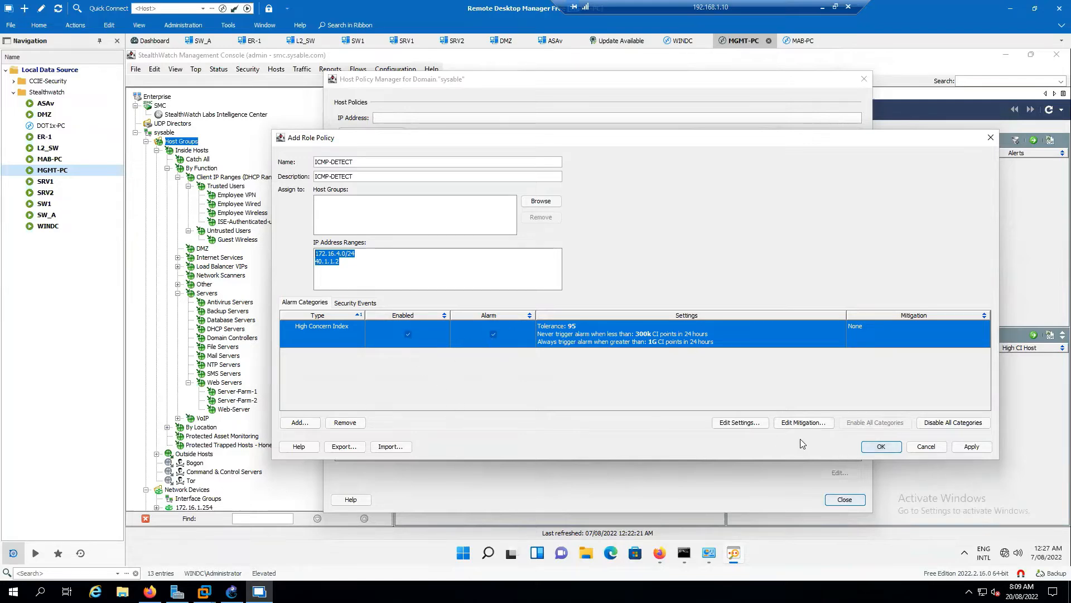
Switch the High Concern Index alarm to Threshold Only and try to set its trigger to 10 CI points in 24 hours.
left_click(744, 424)
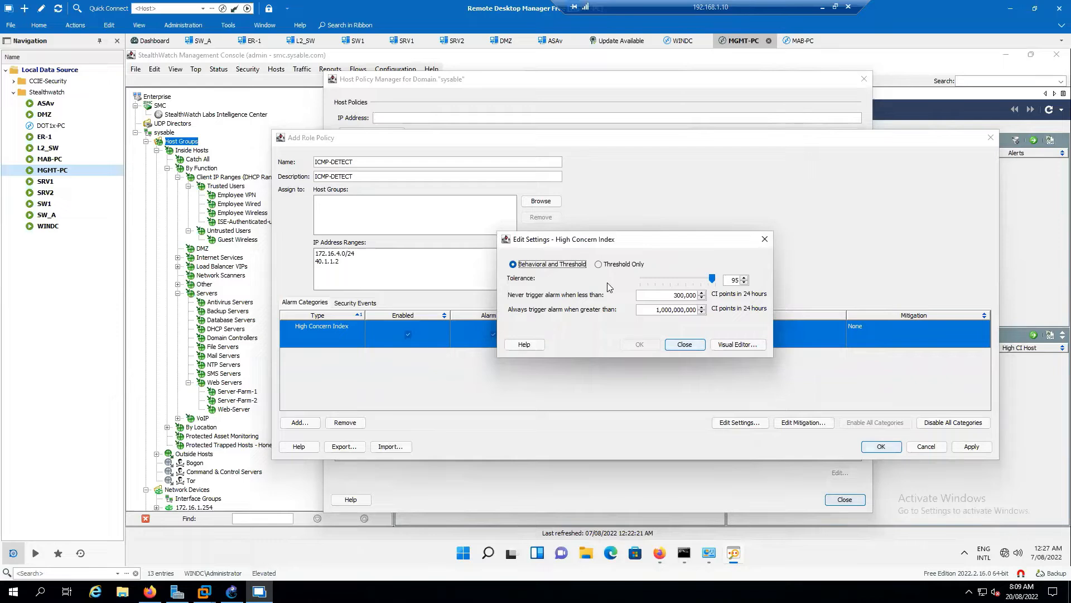
left_click(599, 264)
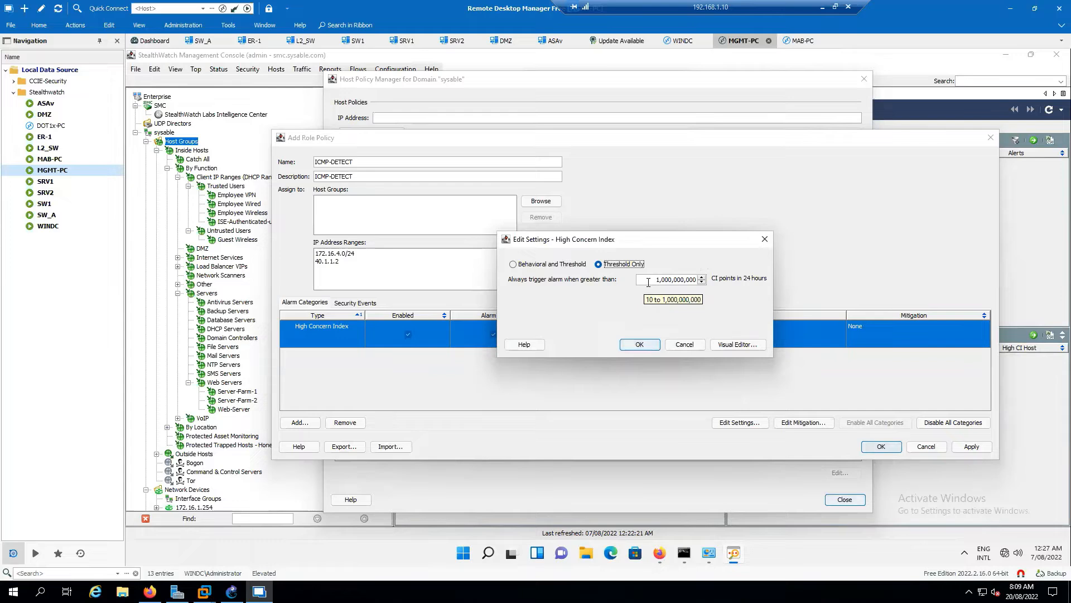
left_click_drag(649, 281, 698, 283)
key("BackSpace")
type("10")
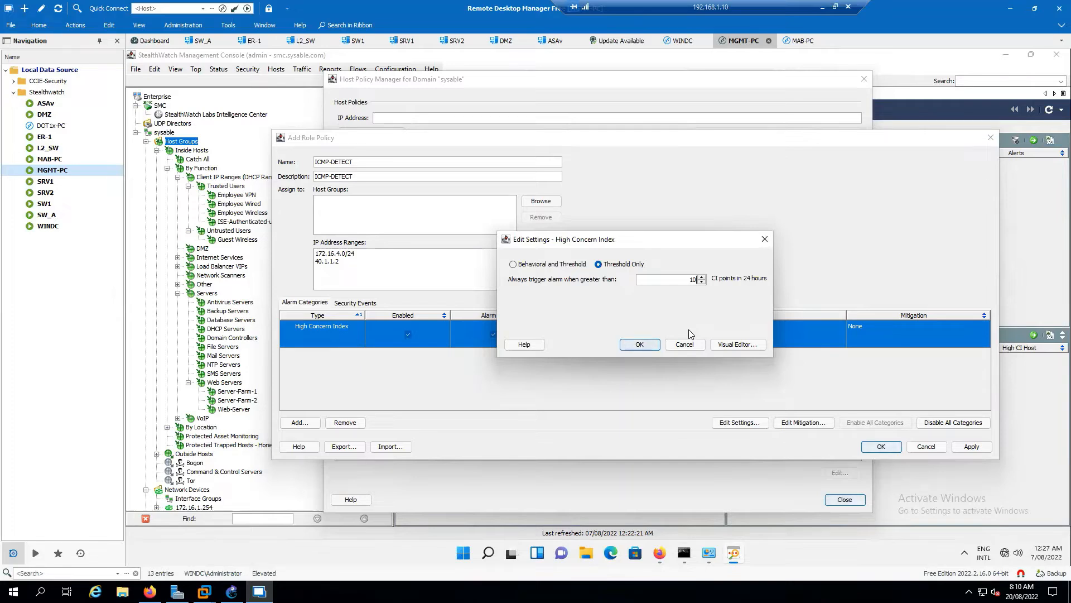
left_click(640, 345)
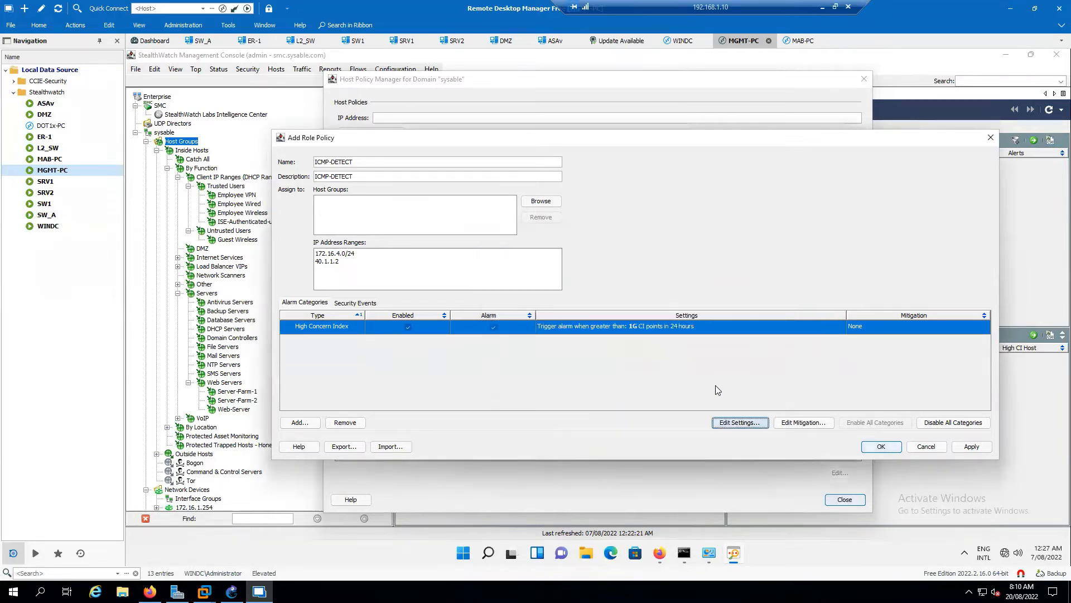
Set the High Concern Index mitigation response to Automatic with a duration of 2 minutes.
left_click(803, 425)
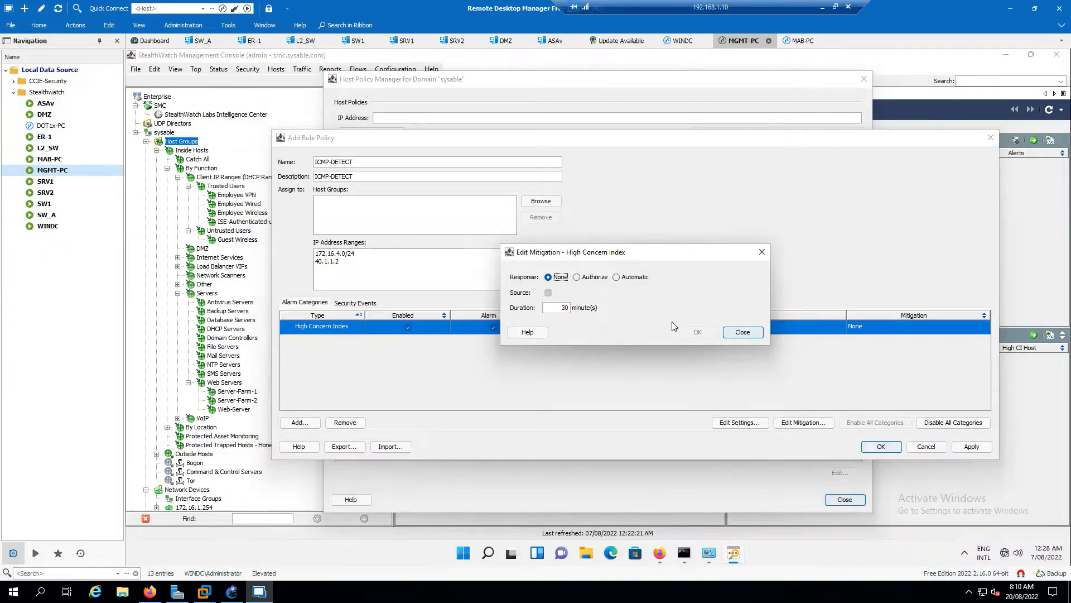
left_click(616, 278)
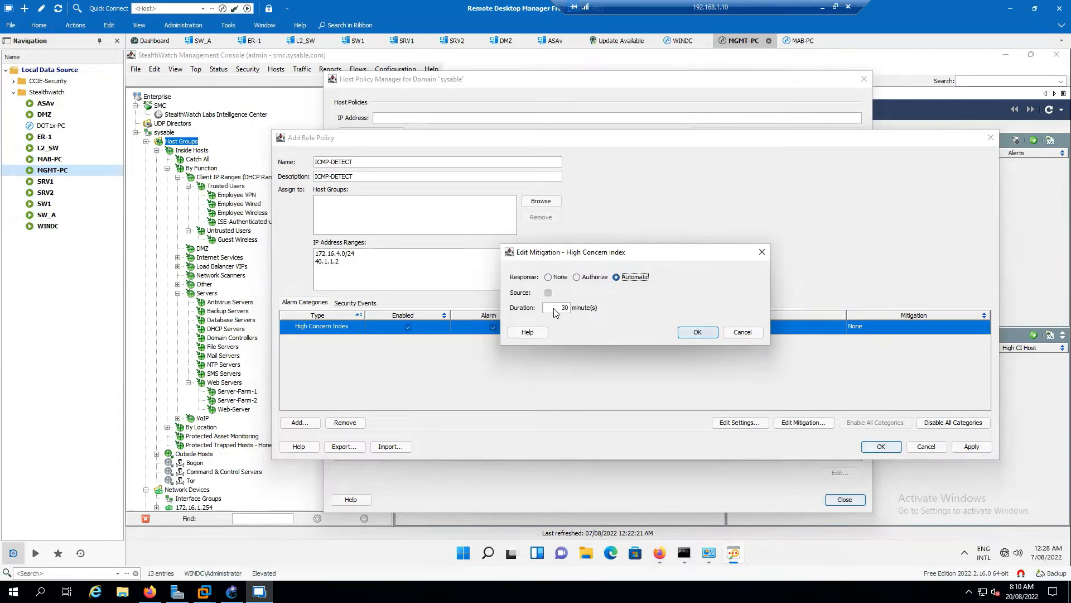
double_click(569, 308)
type("2")
left_click(698, 332)
Apply the ICMP-DETECT role policy, close its editor and check the policy's assigned ranges in the role policy list.
left_click(972, 446)
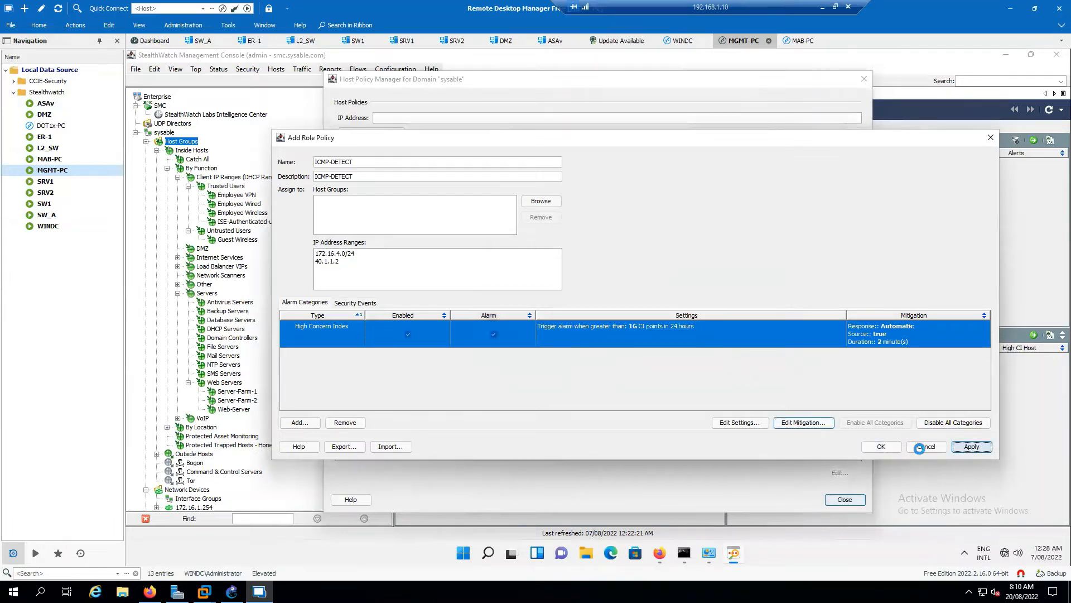
left_click(920, 447)
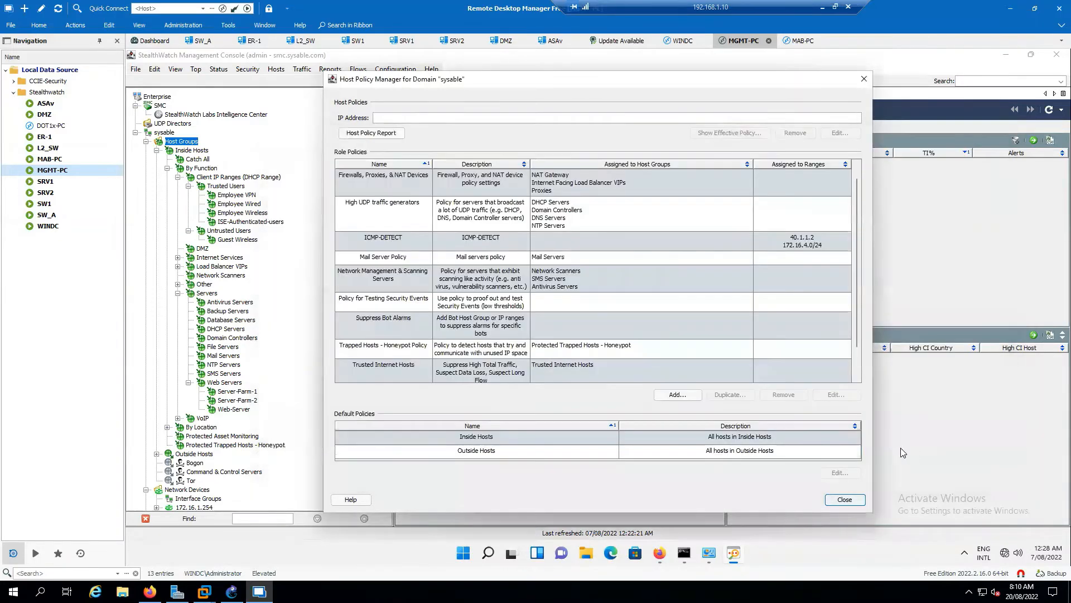
left_click(484, 239)
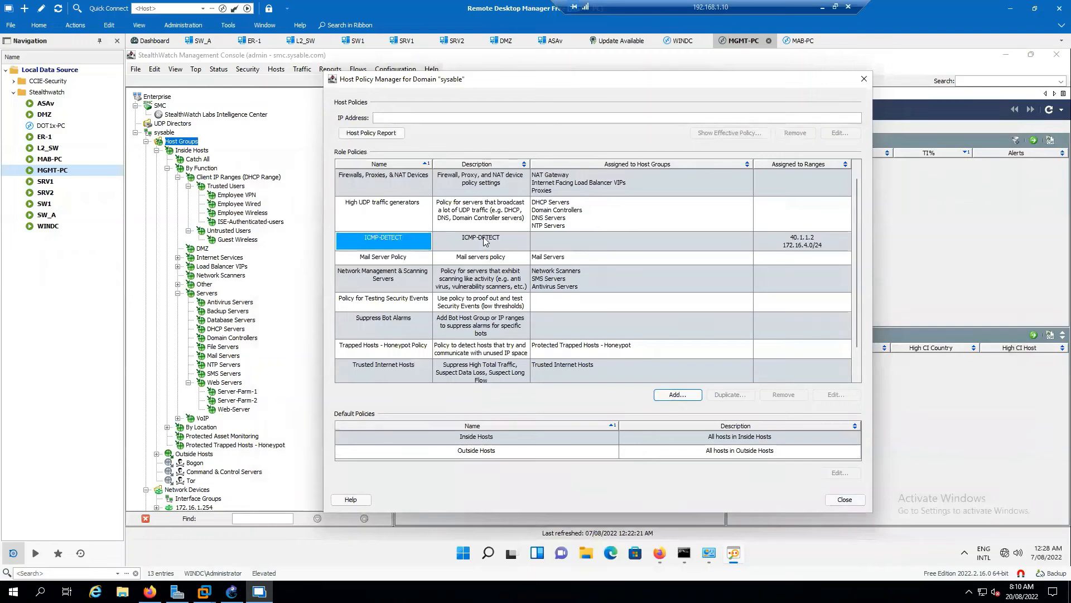
left_click(820, 239)
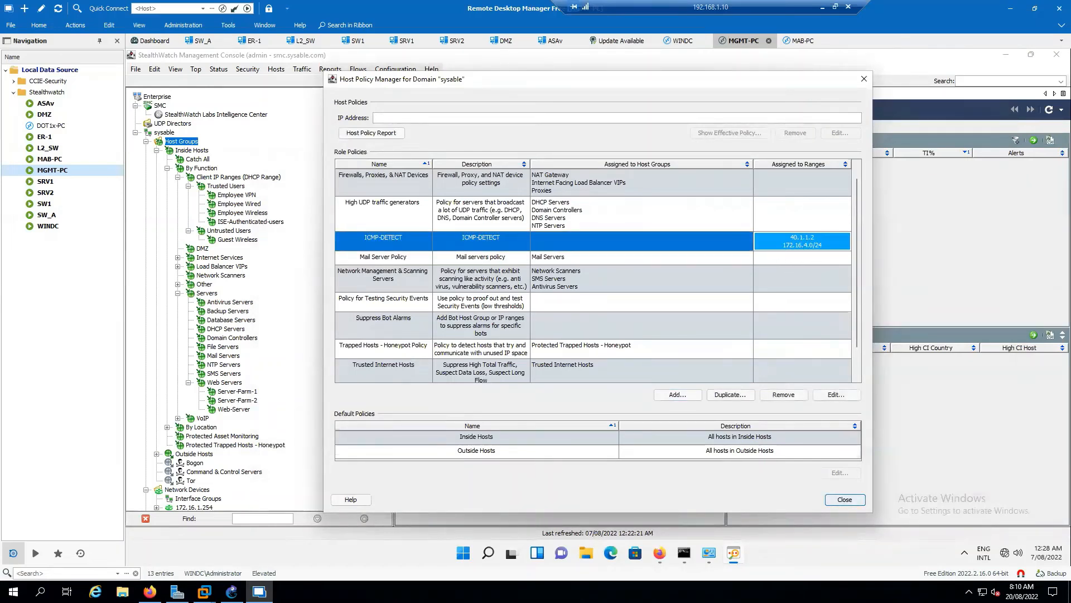
Switch to the SW_A console session and enter privileged mode with en.
left_click(203, 41)
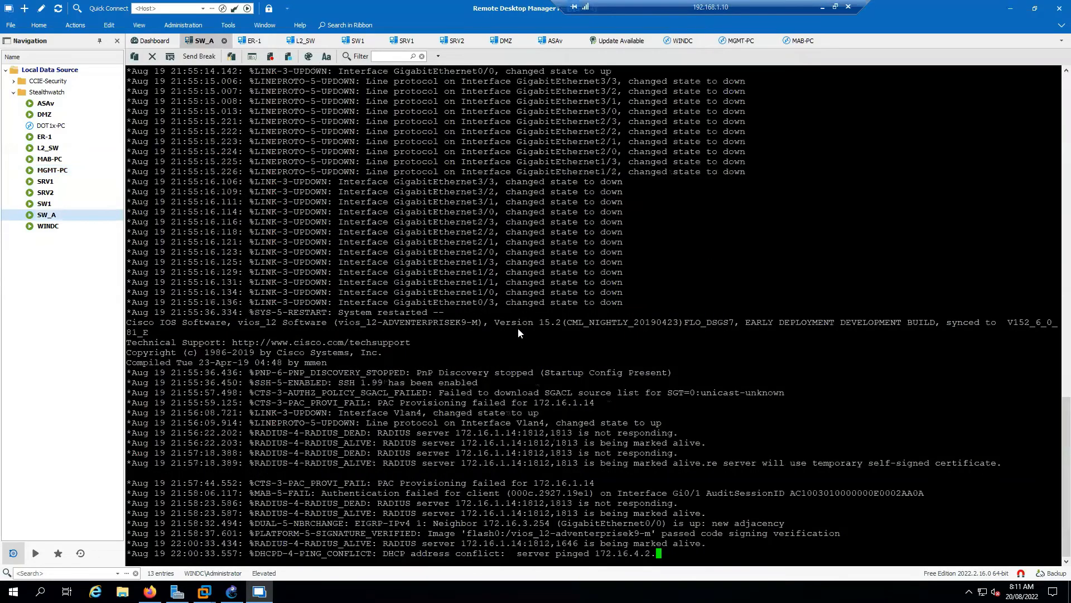
key("Return")
key("Return")
key("Return")
key("Return")
key("Return")
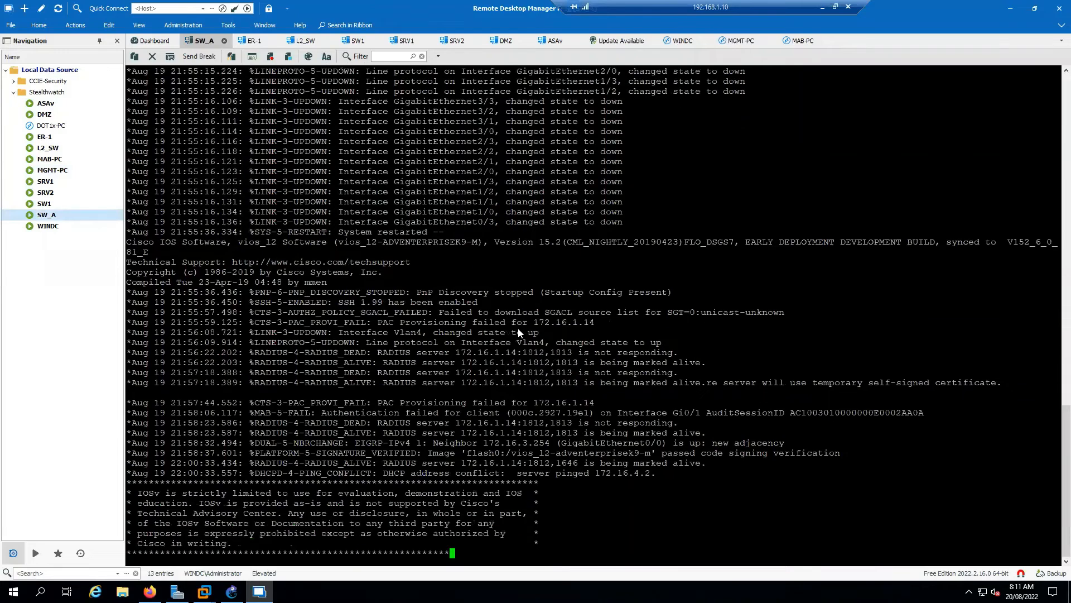
type("en")
key("Return")
key("Return")
key("Return")
key("Return")
List the switch's authentication sessions with sh authentication sessions.
type("sh authe")
key("Tab")
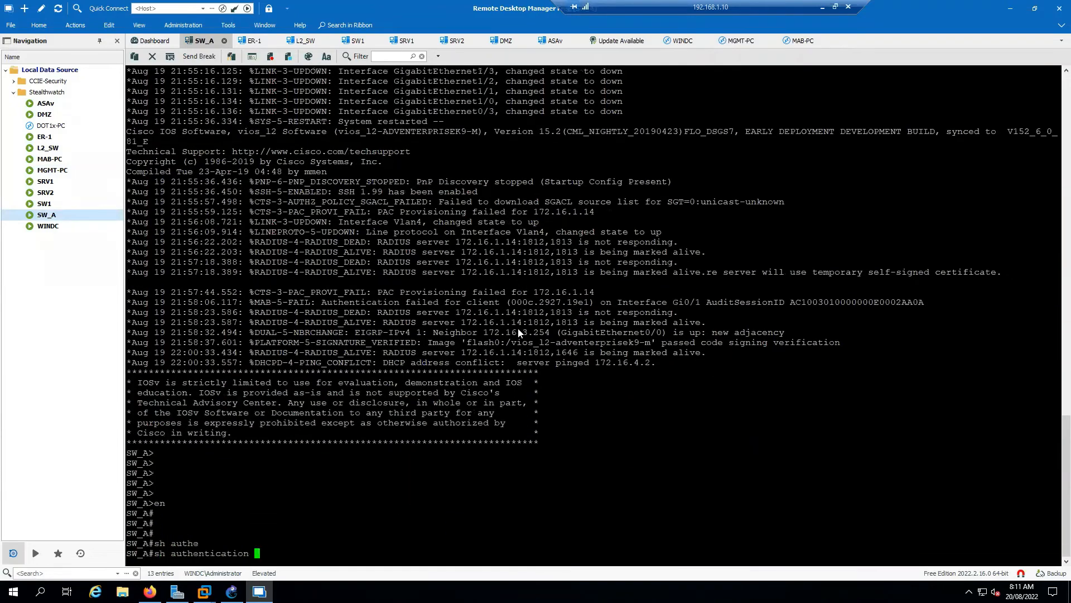
type("se")
key("Tab")
key("Return")
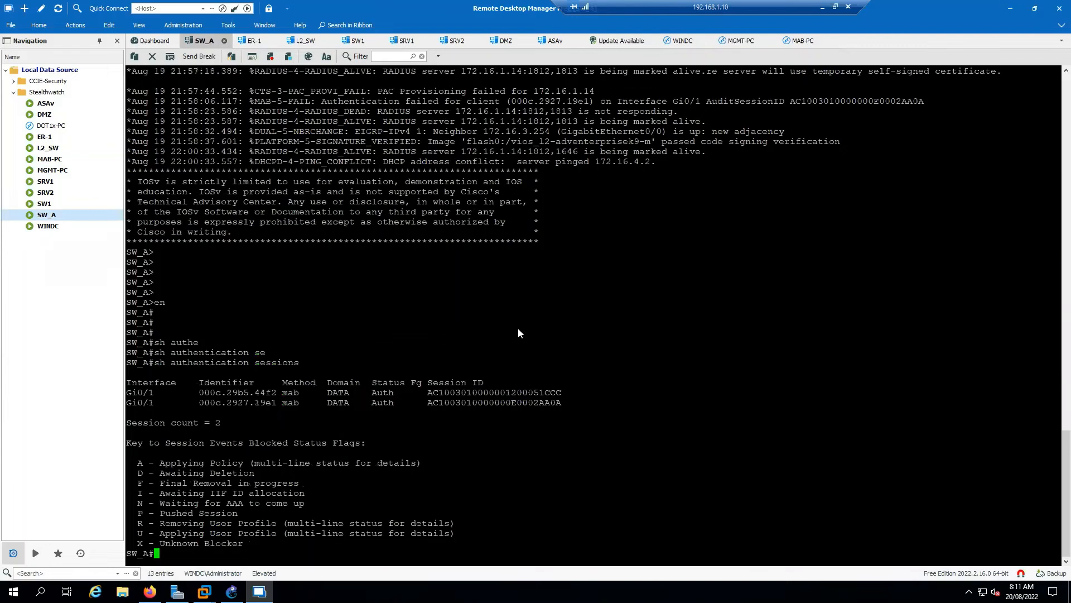
Show the full details of the authentication sessions on interface g0/1 of SW_A.
type("sh auth")
key("Tab")
type("s")
key("Tab")
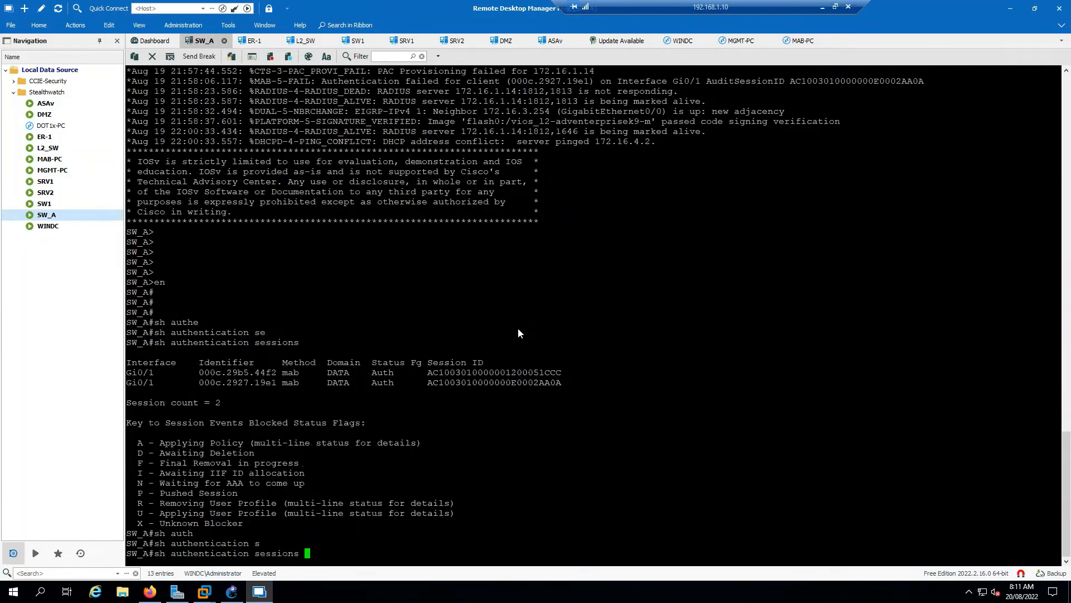
type("int g0/1 de")
key("Tab")
key("Return")
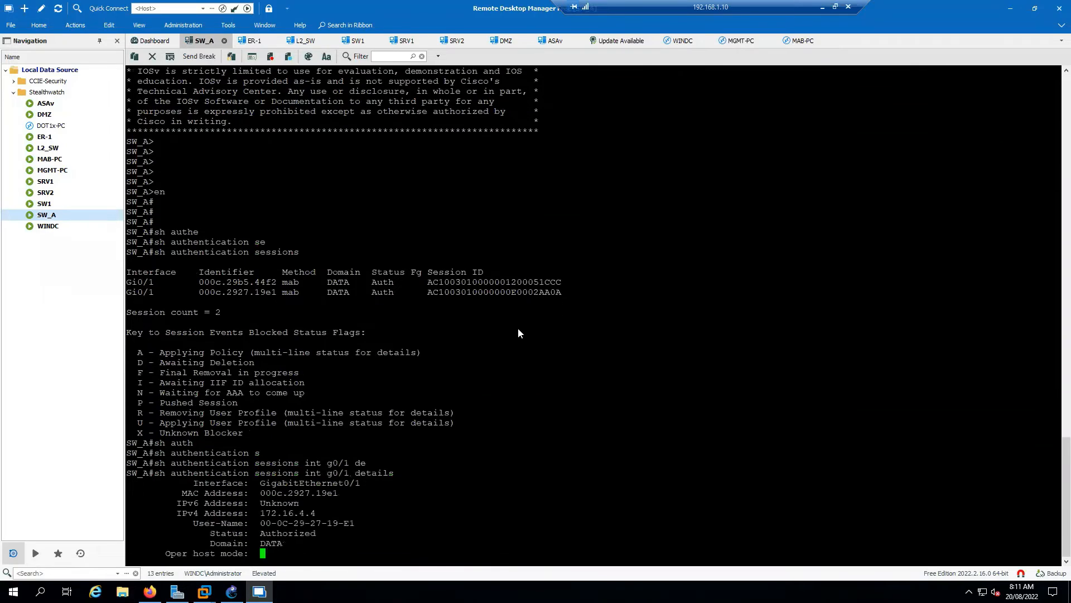
key("space")
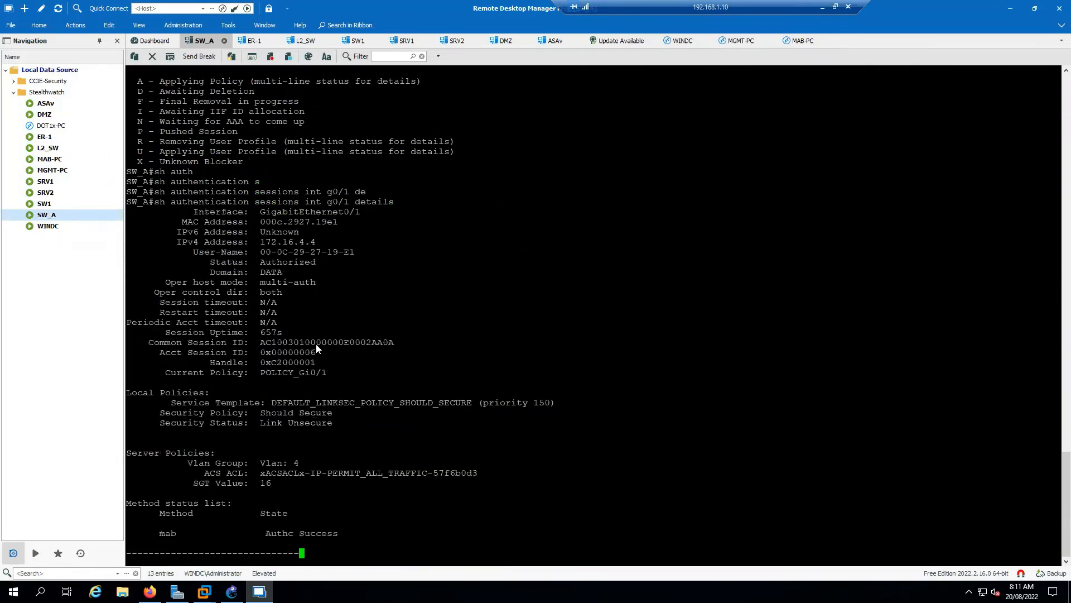
key("space")
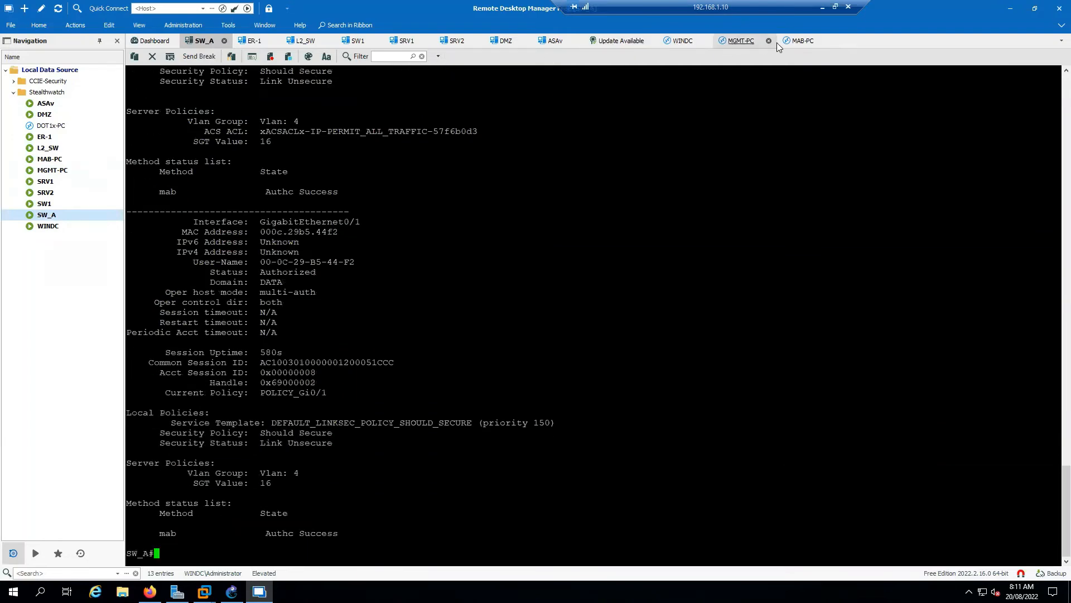
Switch to the MAB-PC session and view the network connection details of the Ethernet1 adapter.
left_click(801, 42)
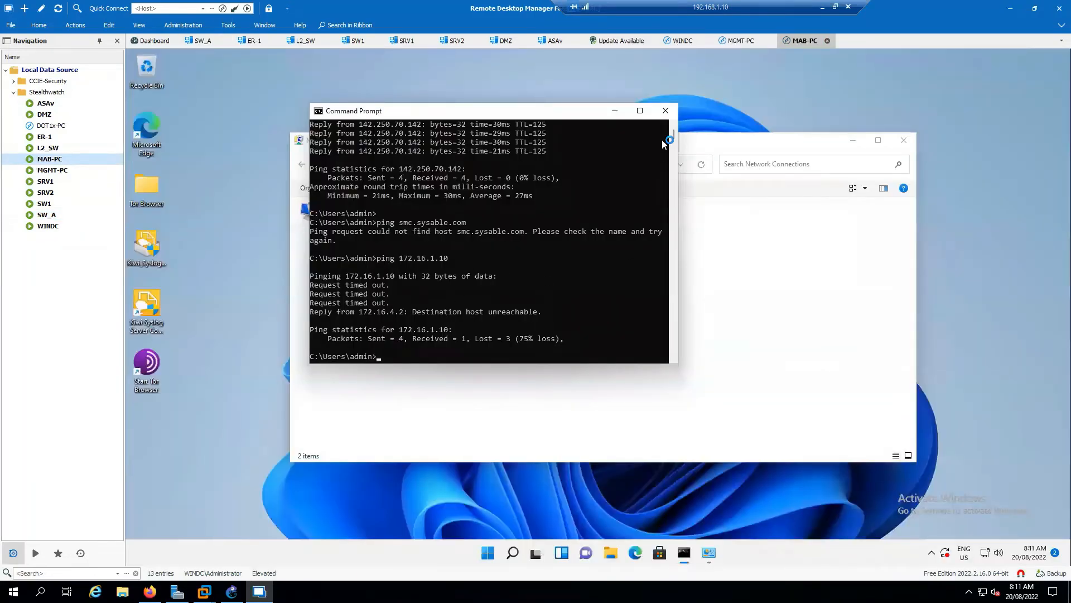
left_click(616, 111)
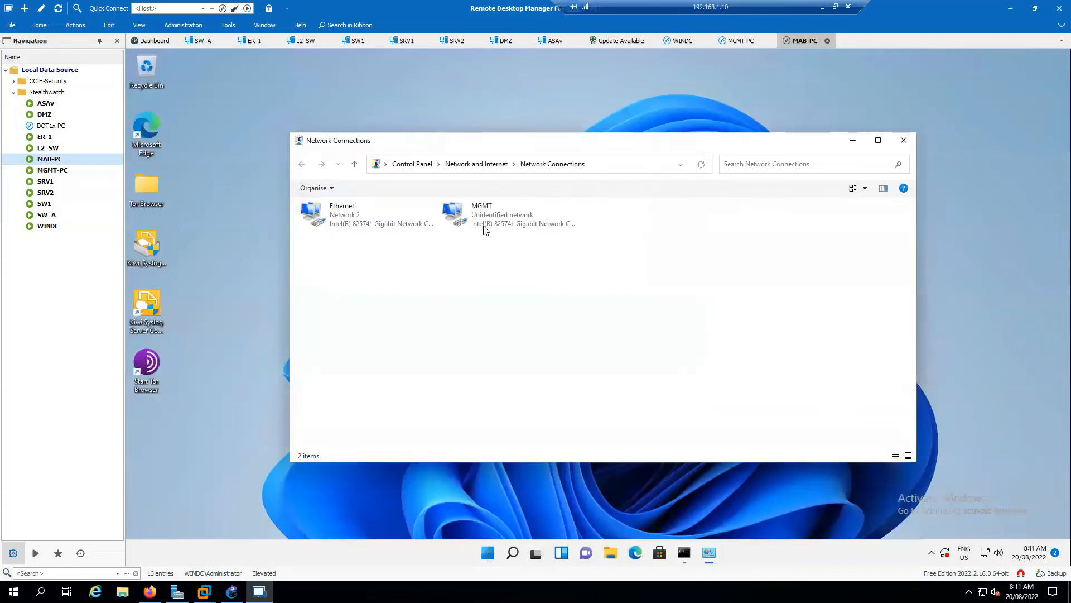
right_click(348, 219)
left_click(377, 238)
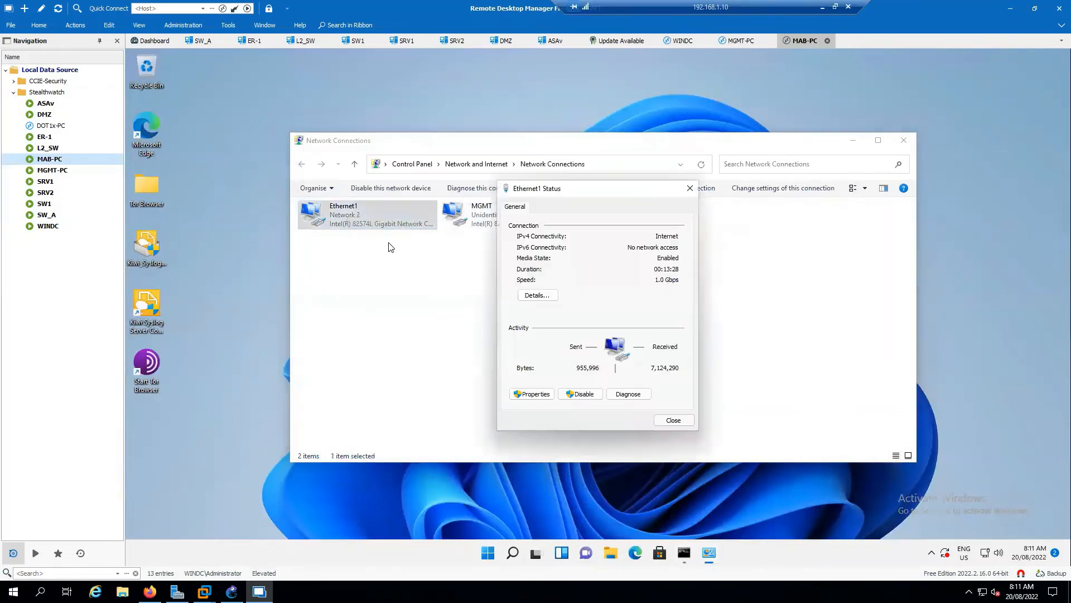
left_click(545, 294)
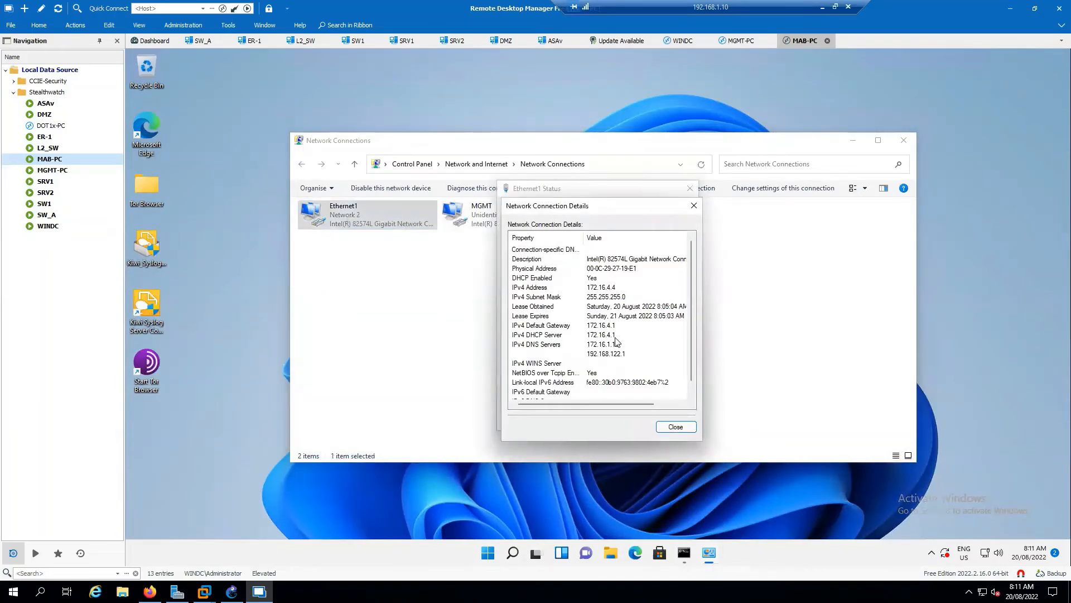
left_click(676, 427)
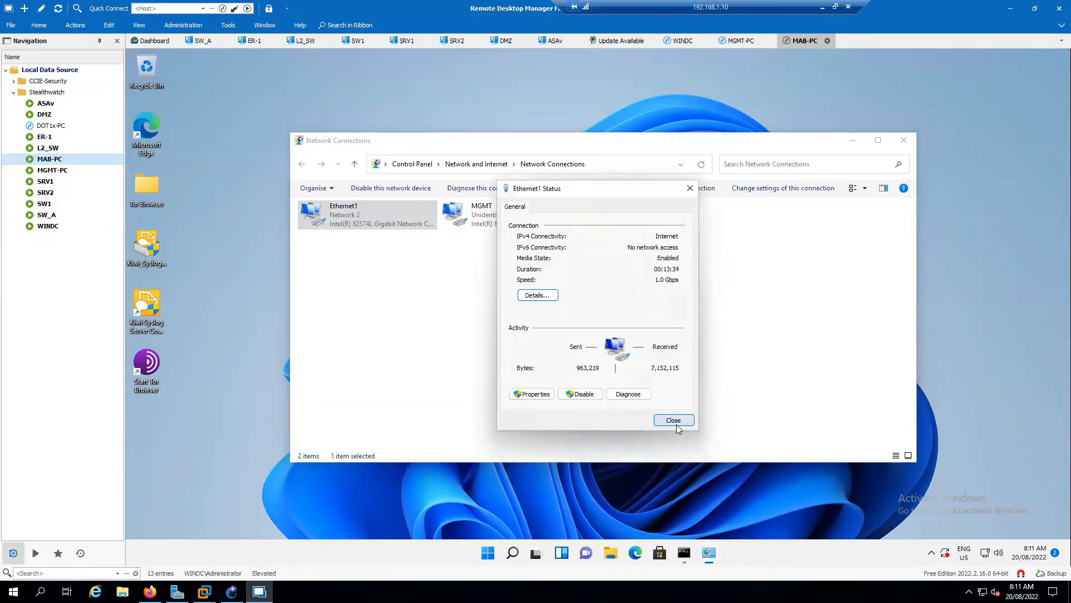
Close the Ethernet1 status dialog and the extra Command Prompt window, and bring up the Command Prompt containing the ipconfig output.
left_click(673, 420)
left_click(685, 552)
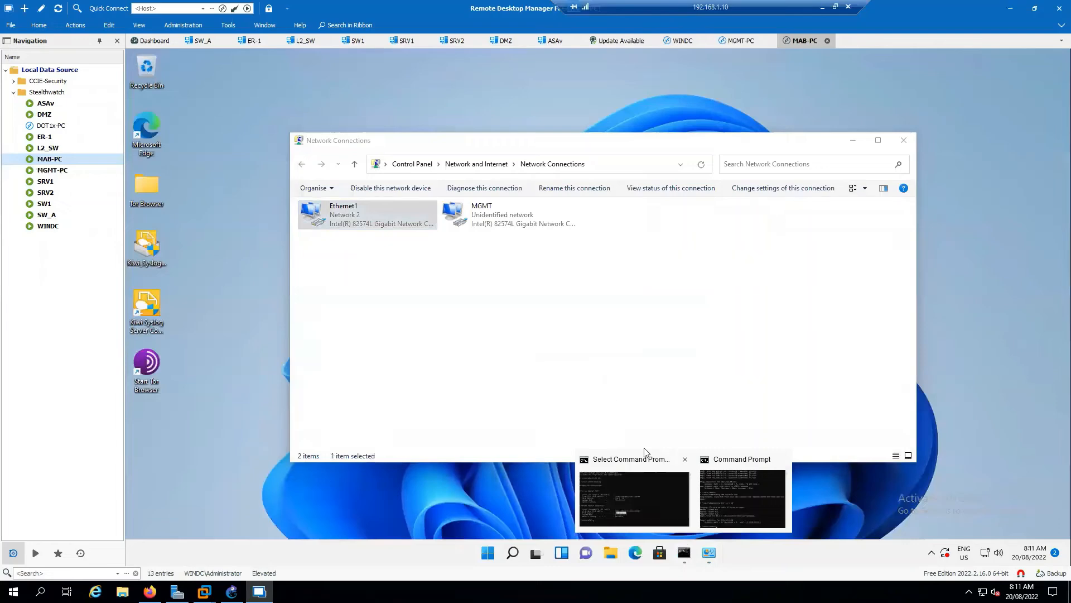
left_click(781, 460)
left_click(667, 494)
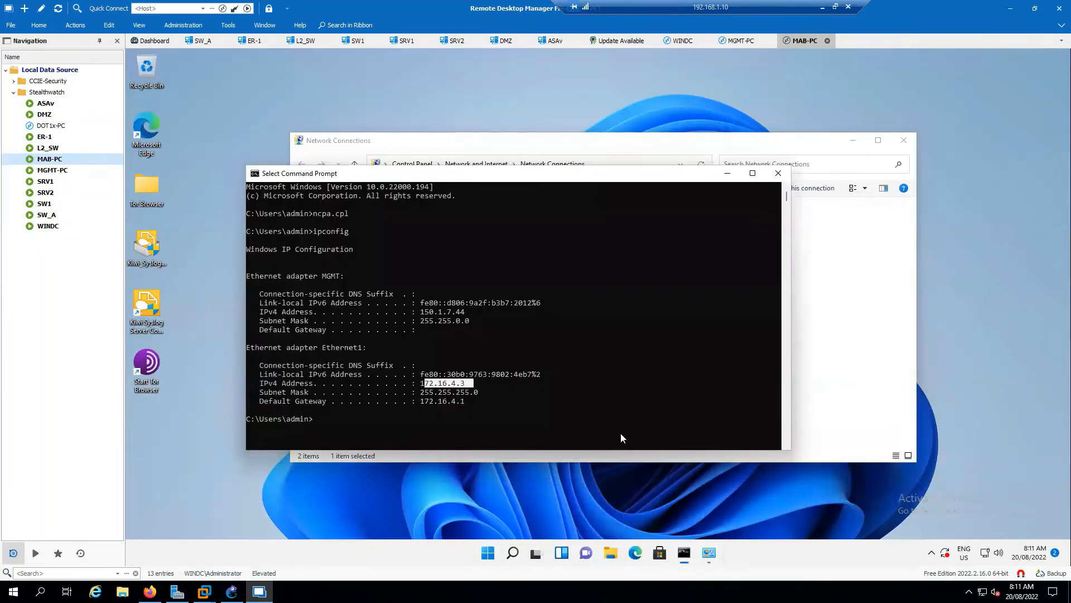
Start a continuous ping from MAB-PC to the DMZ host with ping 40.1.1.2 -t.
left_click(607, 414)
key("Return")
key("Return")
key("Return")
type("ping ")
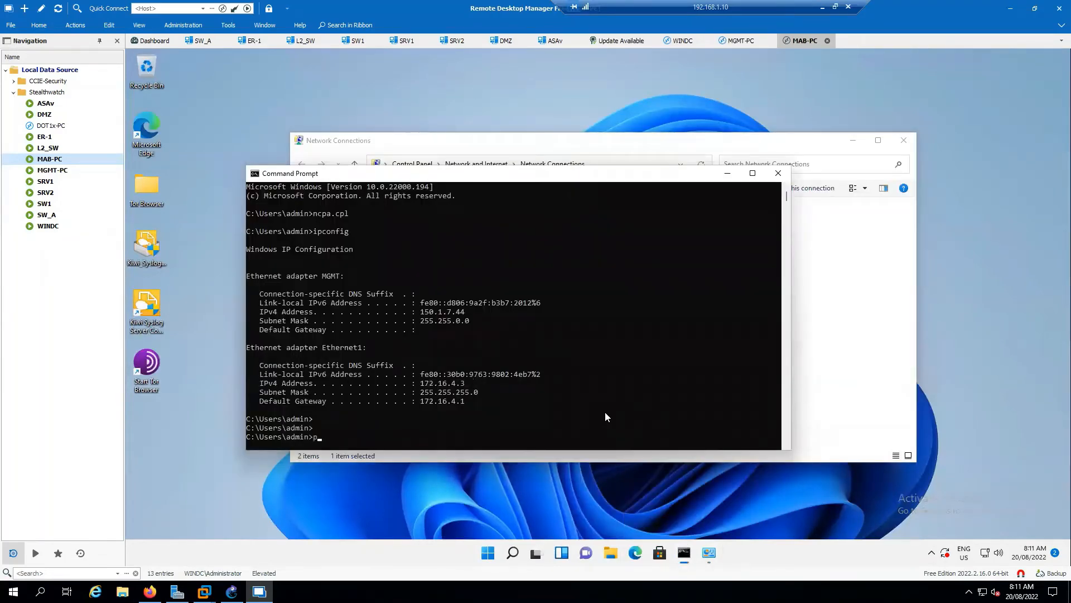
type("1")
key("BackSpace")
type("40.1.1.2 -t")
key("Return")
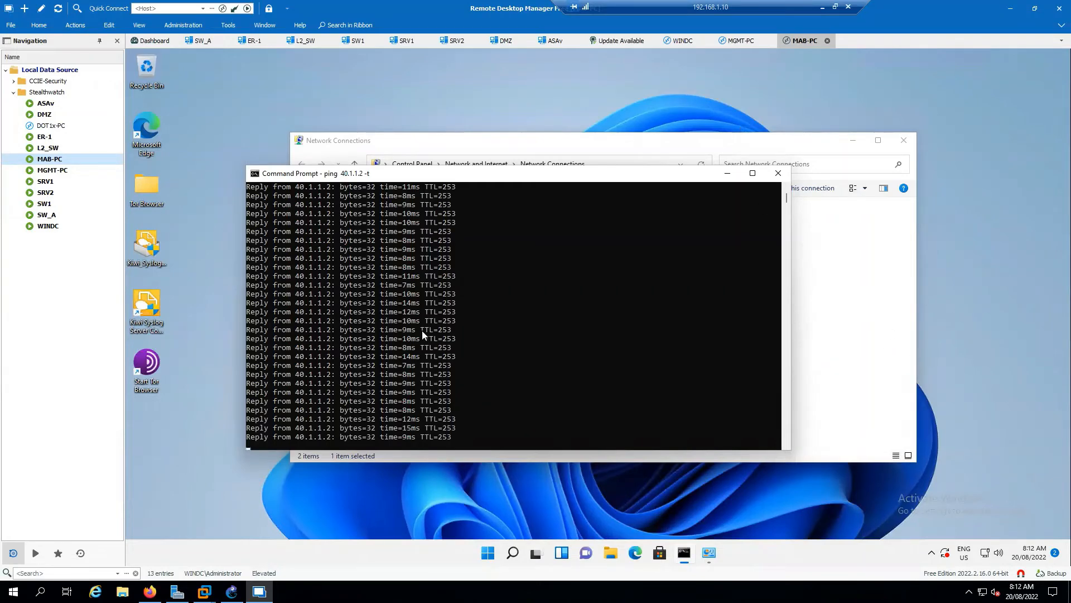
In the MGMT-PC session, close the Host Policy Manager and show exporter 172.16.1.254 under FlowCollector nfc-1.
left_click(735, 42)
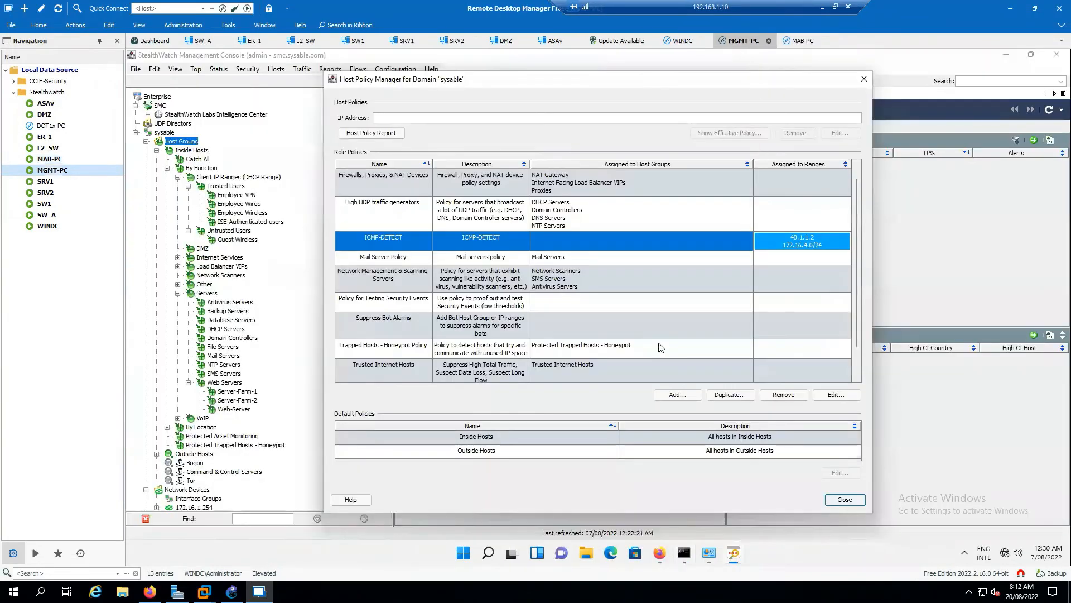
left_click(845, 499)
scroll(250, 395, "down", 2)
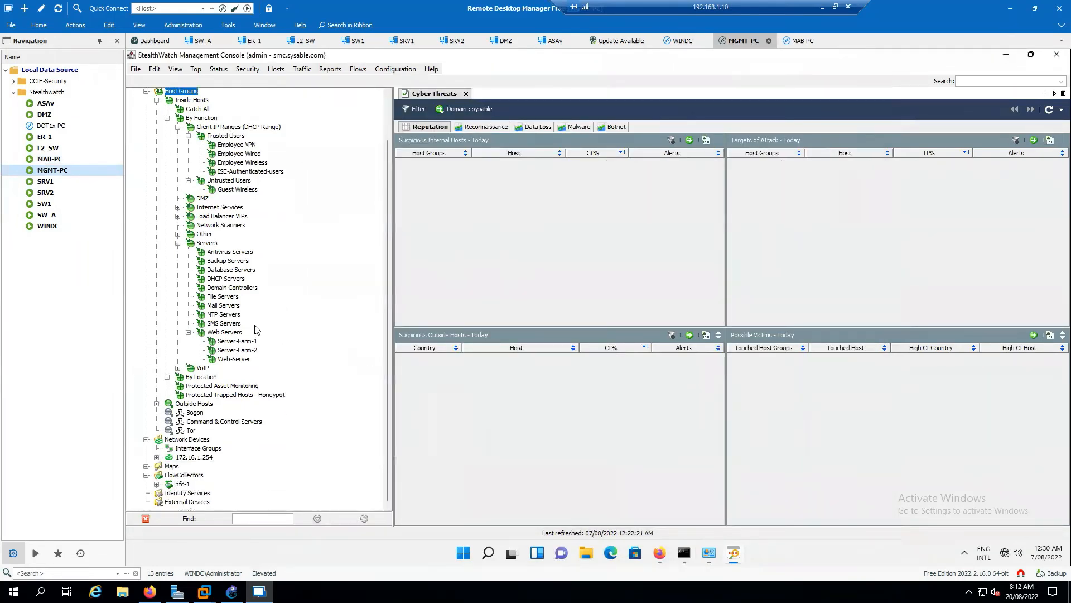
left_click(157, 484)
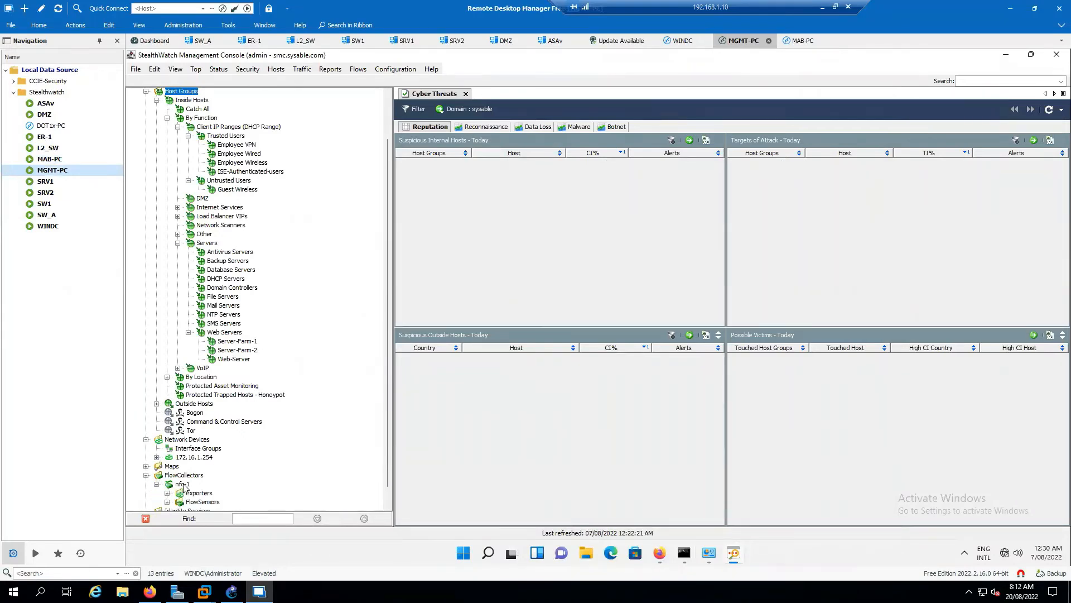
left_click(183, 484)
scroll(285, 444, "down", 1)
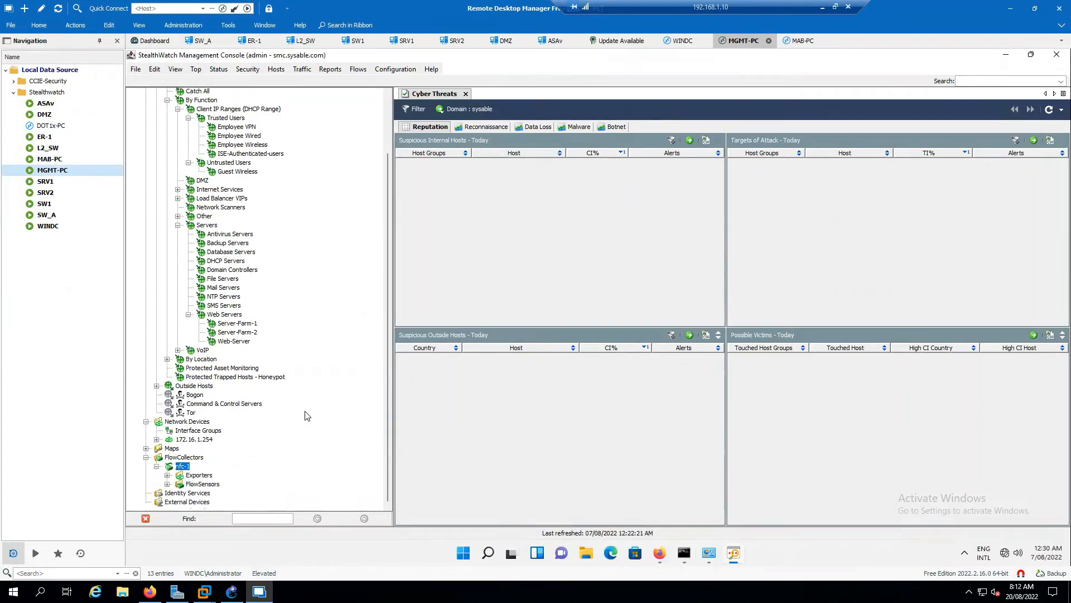
left_click(167, 475)
left_click(215, 484)
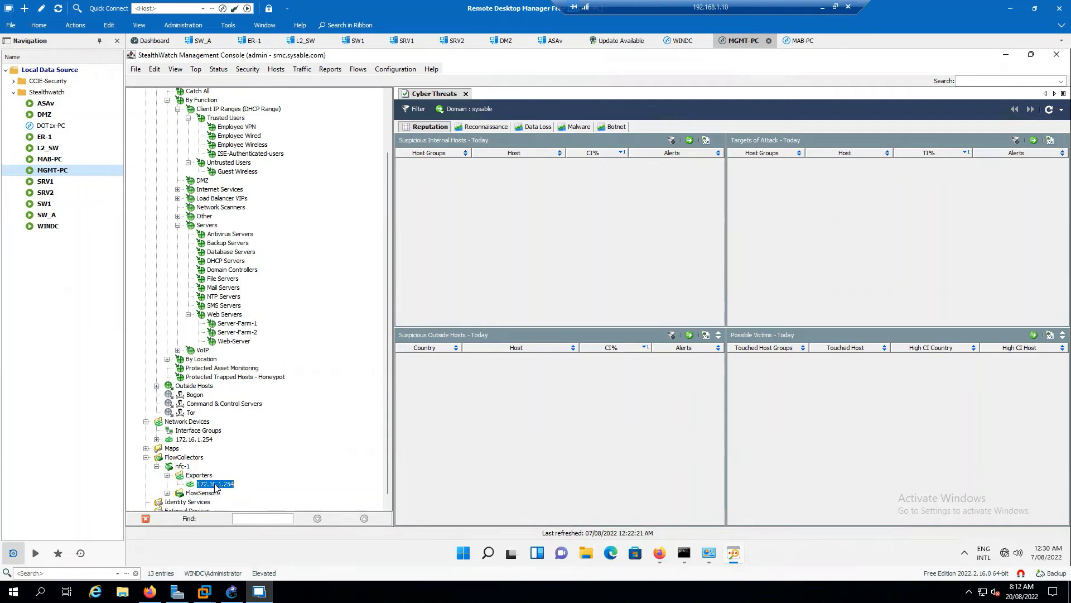
mouse_move(216, 486)
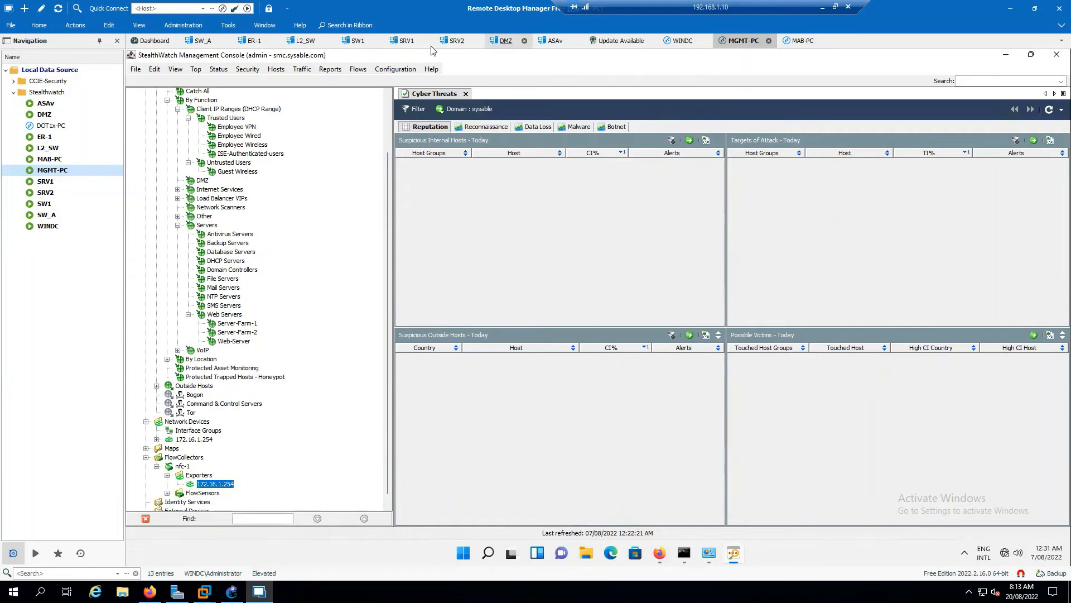
Switch to the MAB-PC session and examine the running ping output for timed-out requests.
left_click(803, 40)
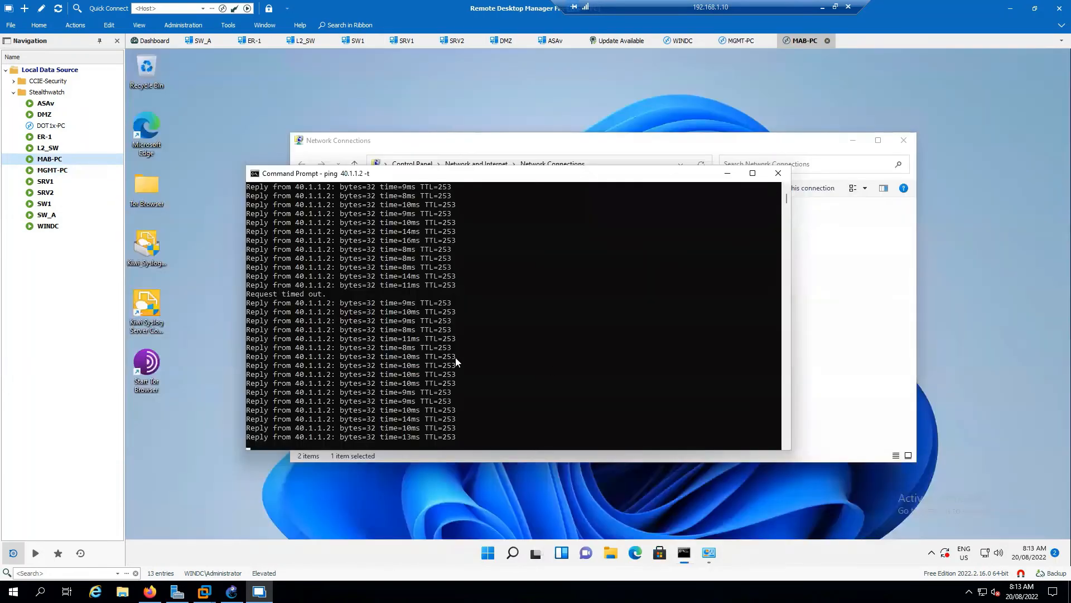
left_click(332, 276)
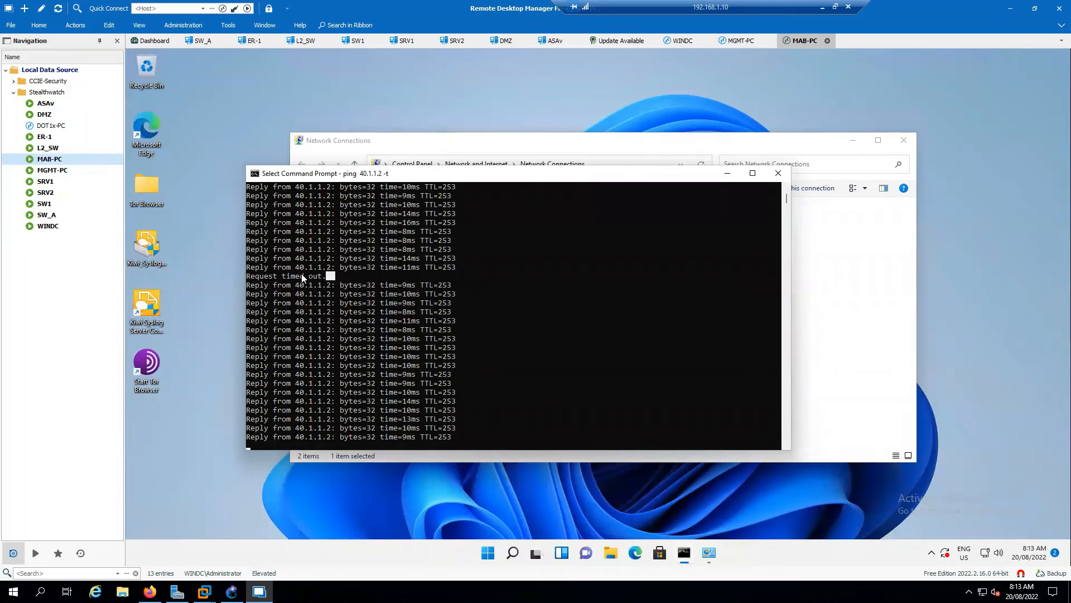
left_click_drag(254, 276, 247, 275)
left_click(530, 321)
left_click(332, 276)
left_click_drag(303, 272, 249, 274)
left_click(503, 347)
scroll(535, 329, "down", 5)
left_click(471, 329)
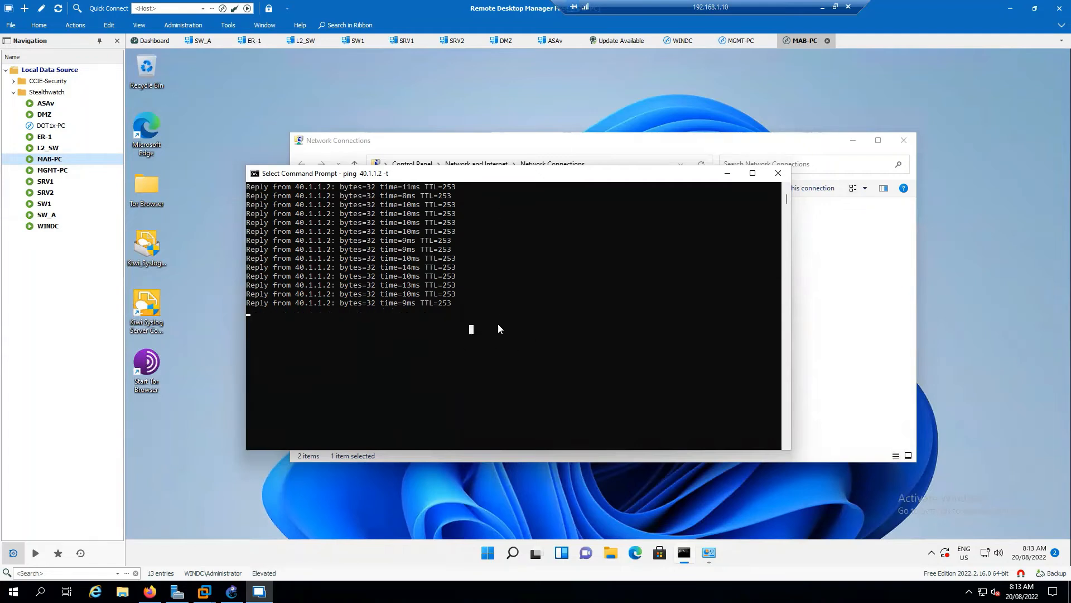
scroll(518, 315, "up", 2)
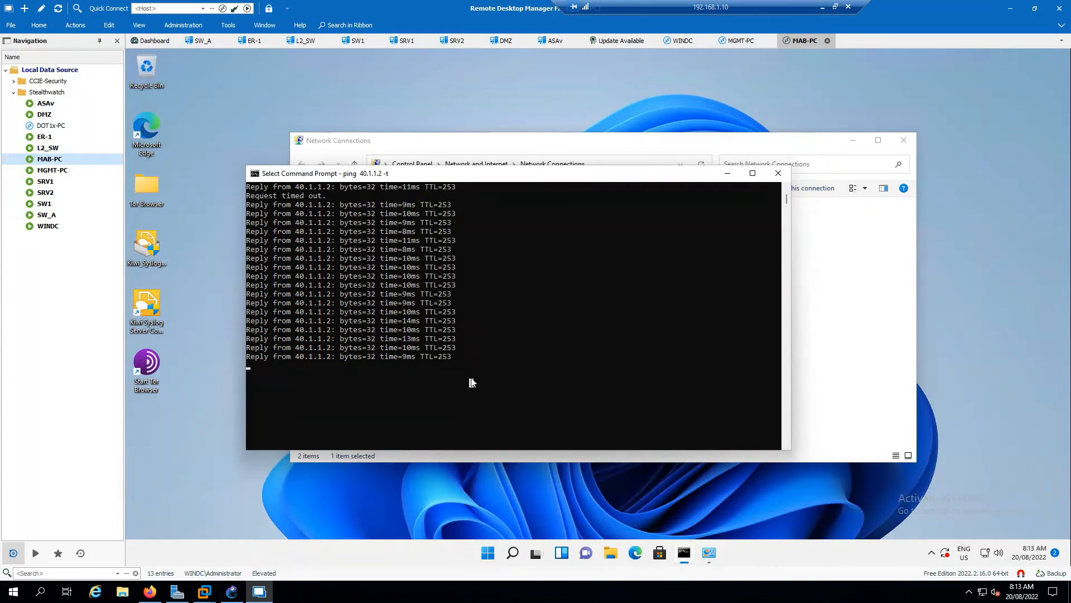
right_click(489, 351)
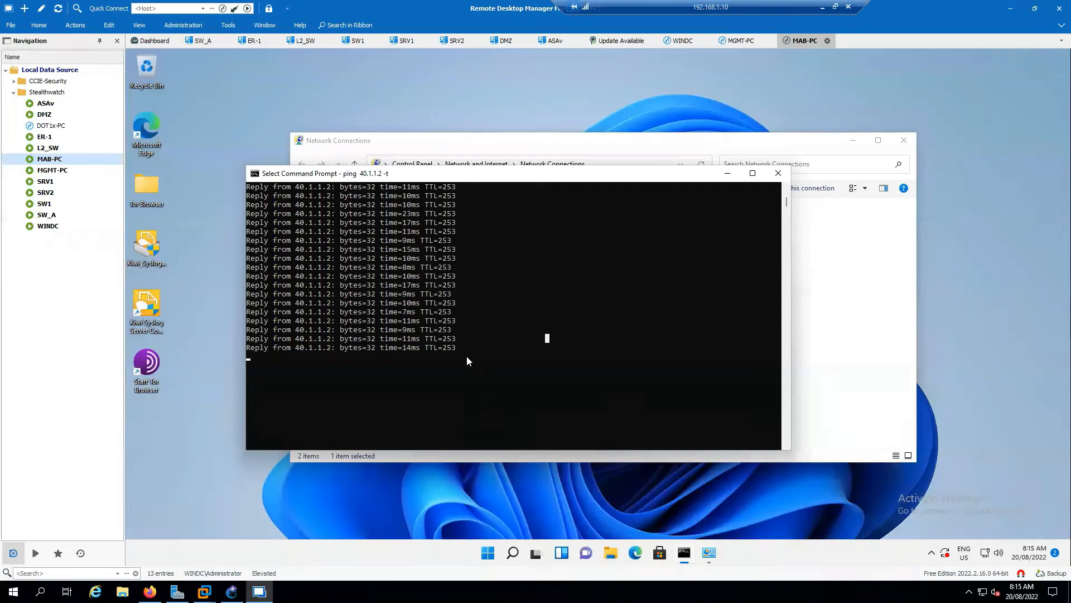
key("Escape")
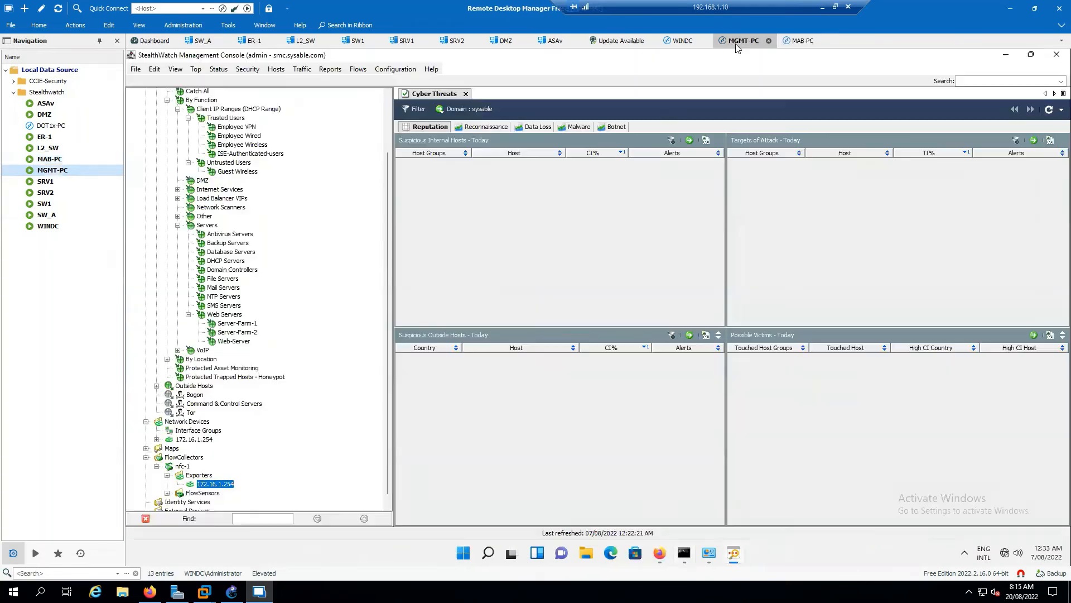
Return to the MGMT-PC session and open the ICMP-DETECT role policy for editing from the Host Policy Manager.
left_click(740, 41)
left_click(398, 69)
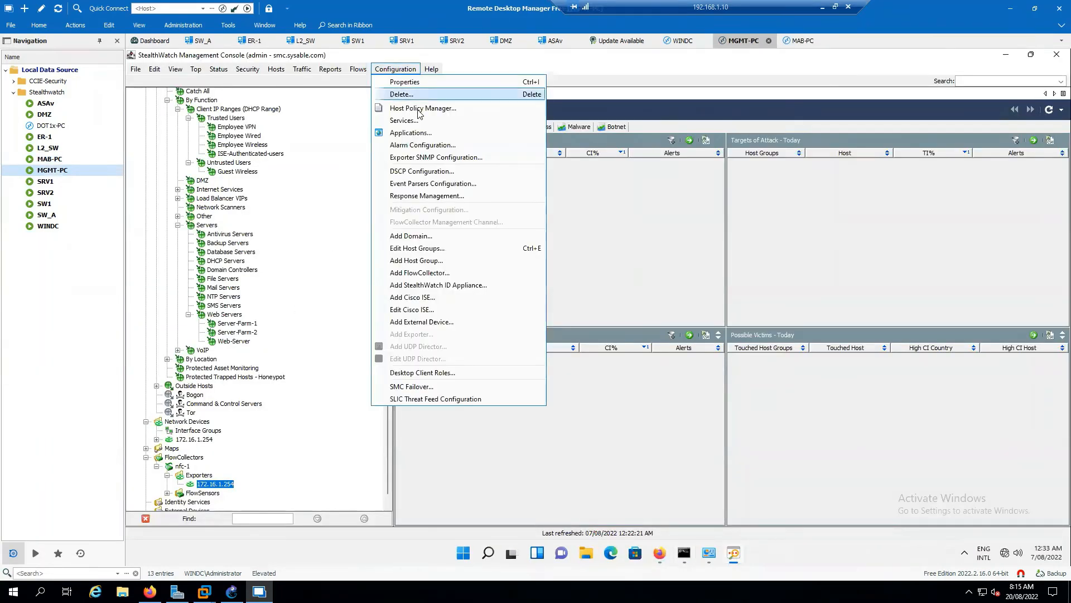
left_click(420, 109)
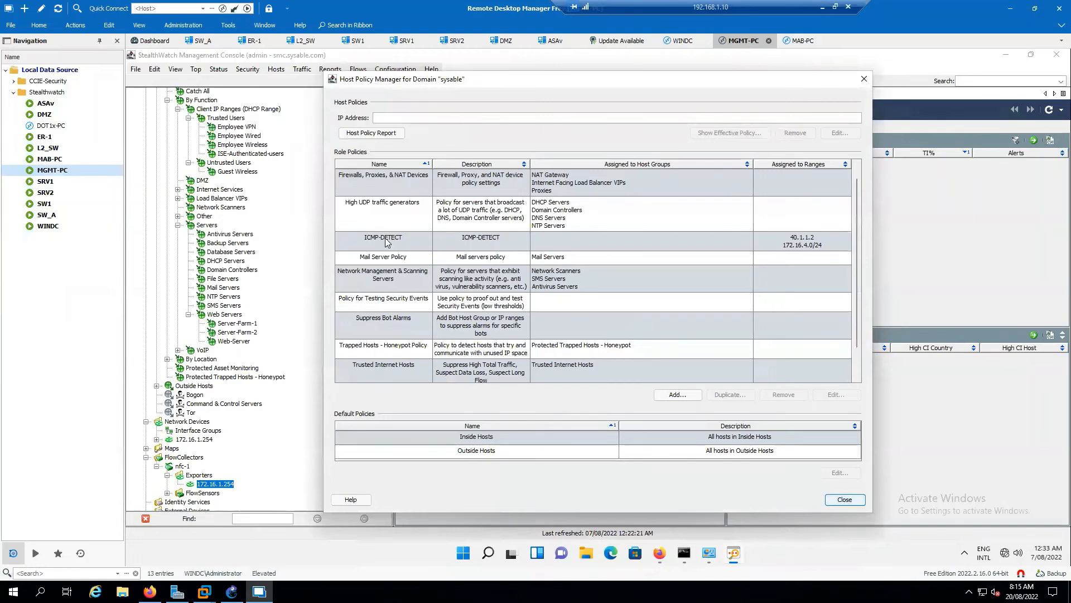
left_click(386, 241)
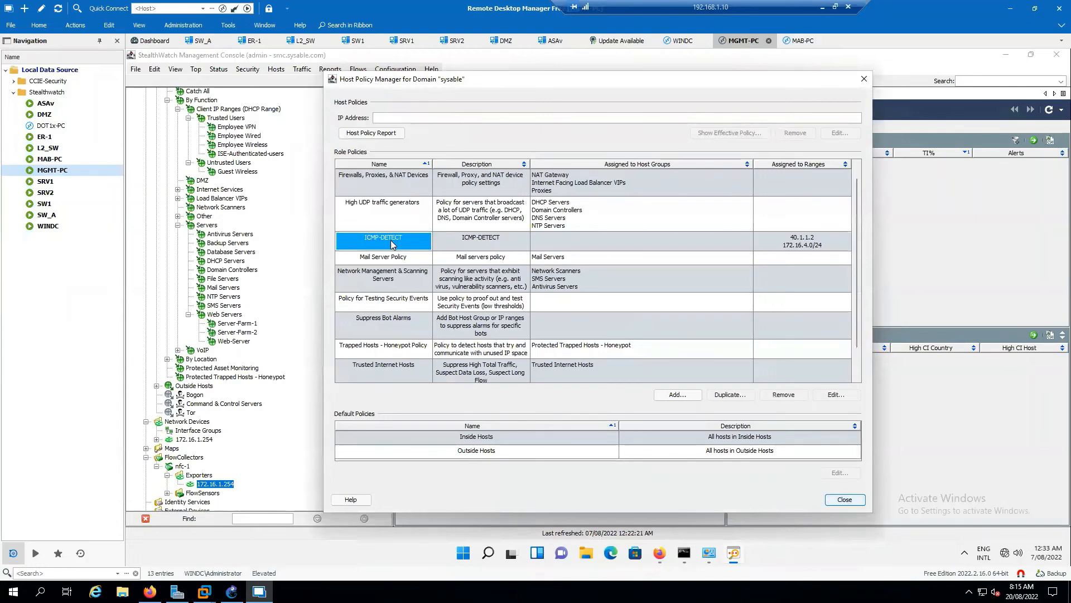
left_click(818, 397)
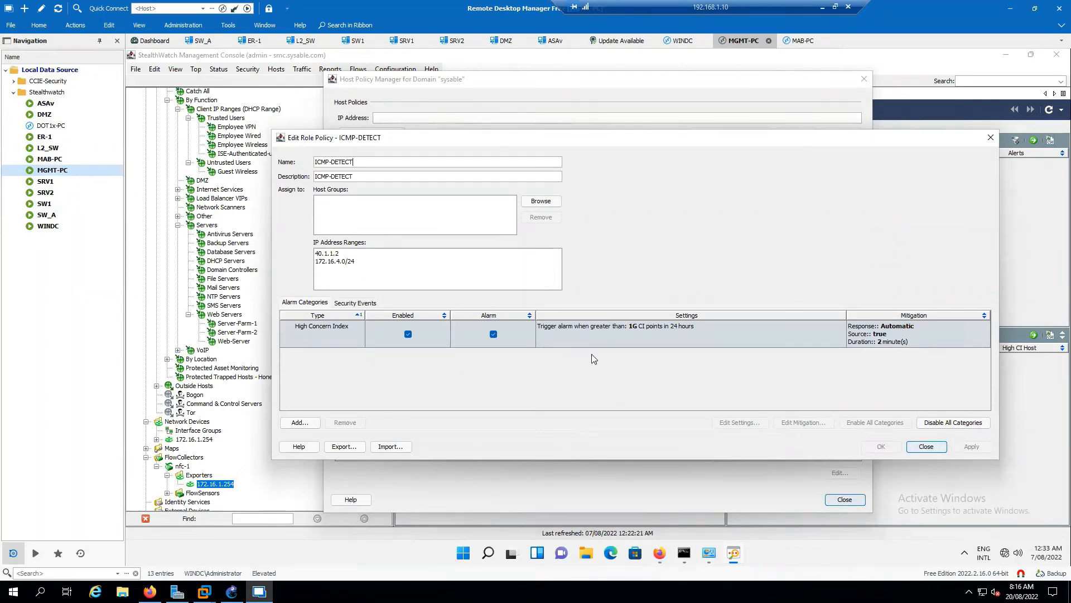
Set the mitigation duration of the High Concern Index alarm to 10 minutes, apply it and close the role policy.
left_click(518, 341)
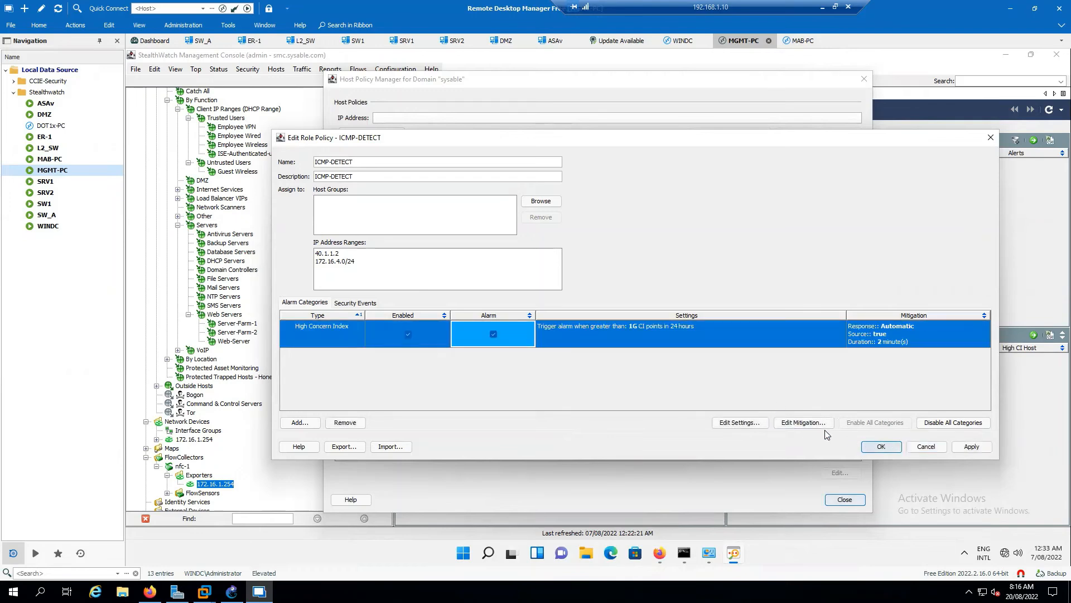
left_click(805, 423)
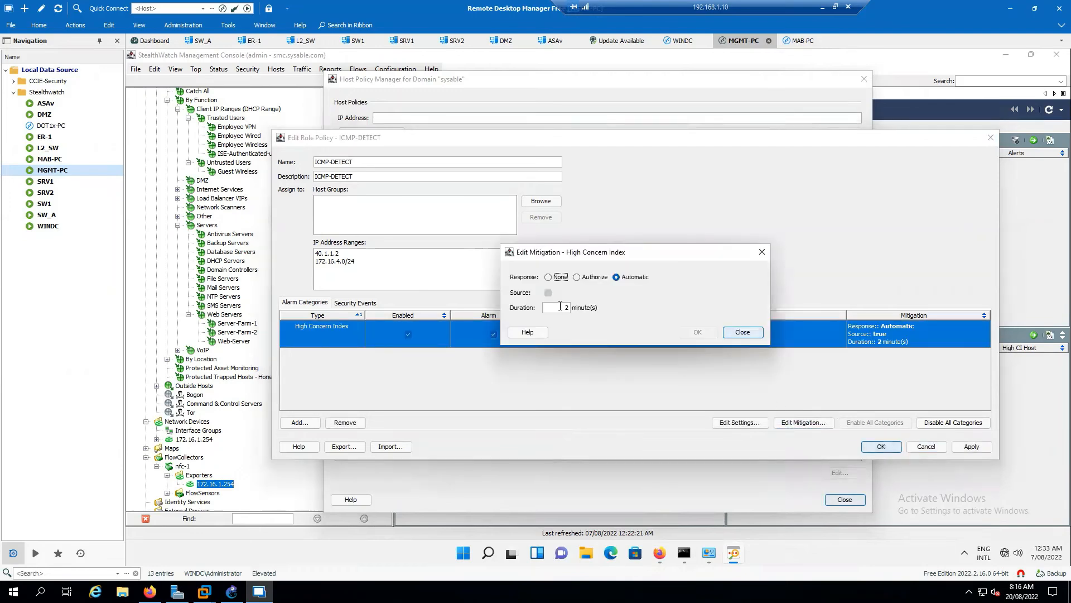
left_click(560, 307)
left_click_drag(560, 306, 582, 305)
type("10")
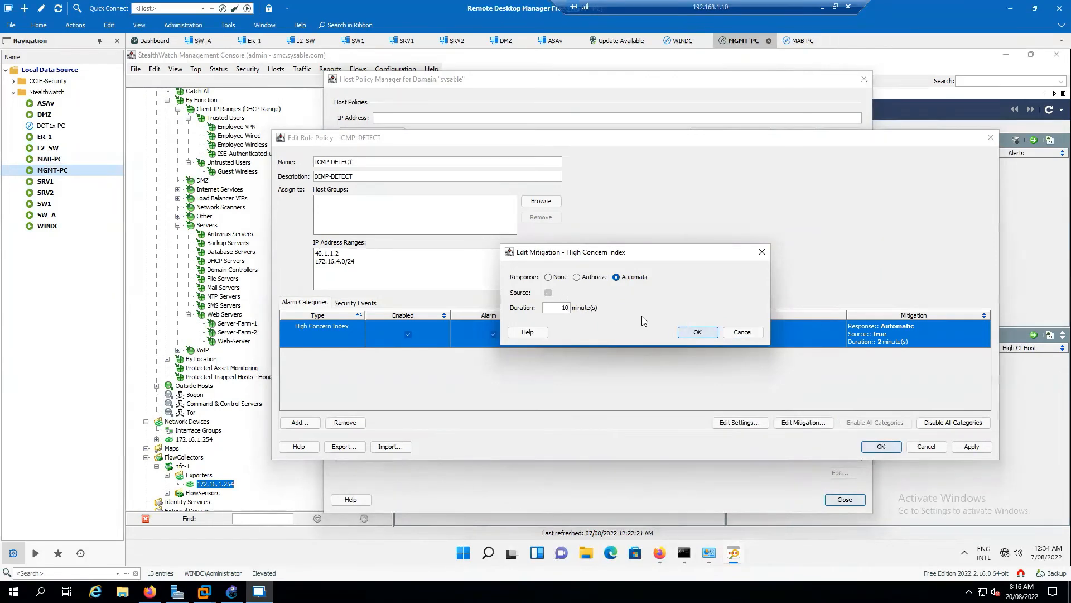
key("Return")
left_click(971, 447)
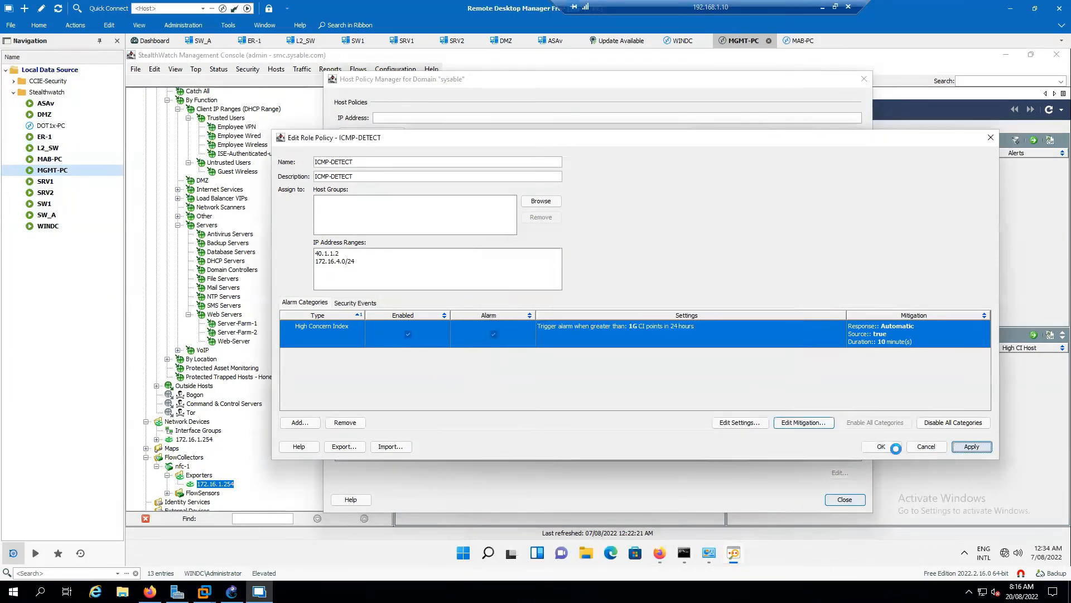
left_click(929, 448)
In the MAB-PC session, stop the running ping and restart it with ping 40.1.1.2 -t.
left_click(803, 40)
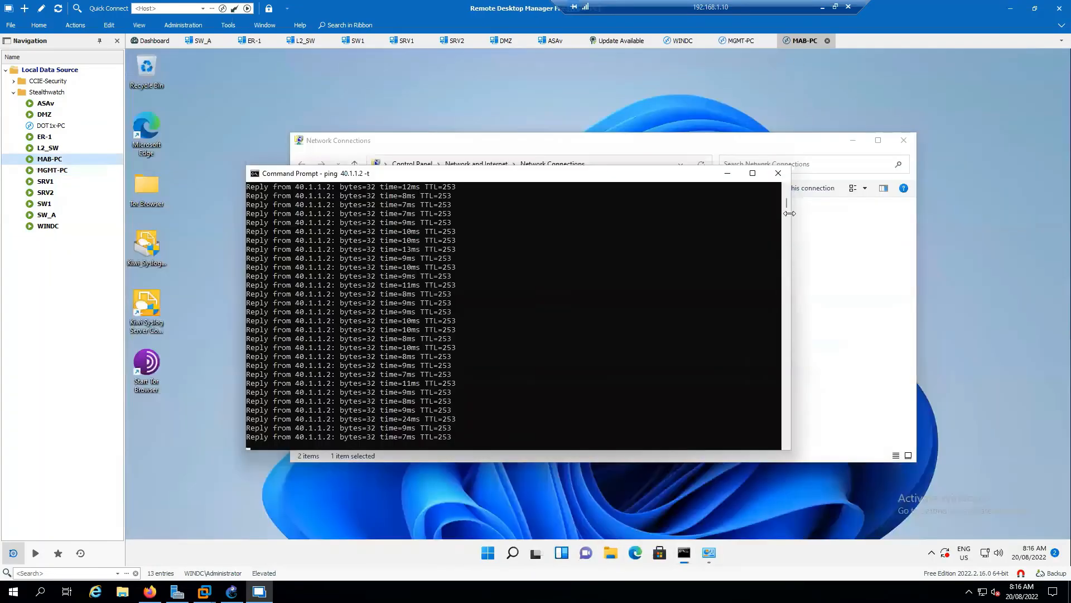
key("ctrl+c")
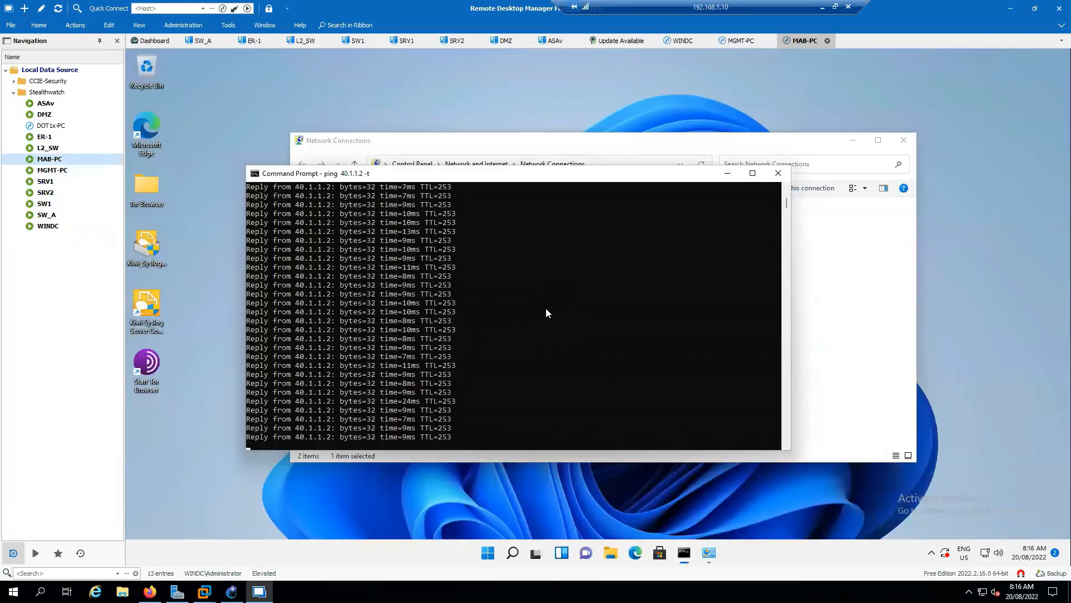
key("ctrl+c")
key("Return")
key("Return")
key("Return")
key("Return")
key("Return")
key("Return")
key("Up")
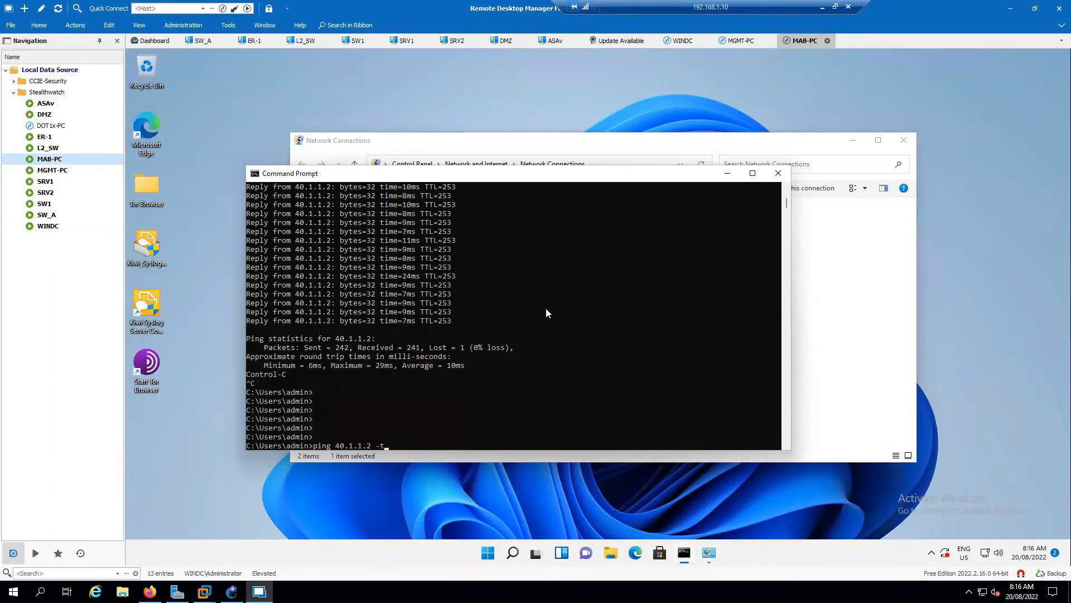
key("Return")
Monitor the restarted ping output to 40.1.1.2 for signs of lost replies.
scroll(545, 312, "down", 5)
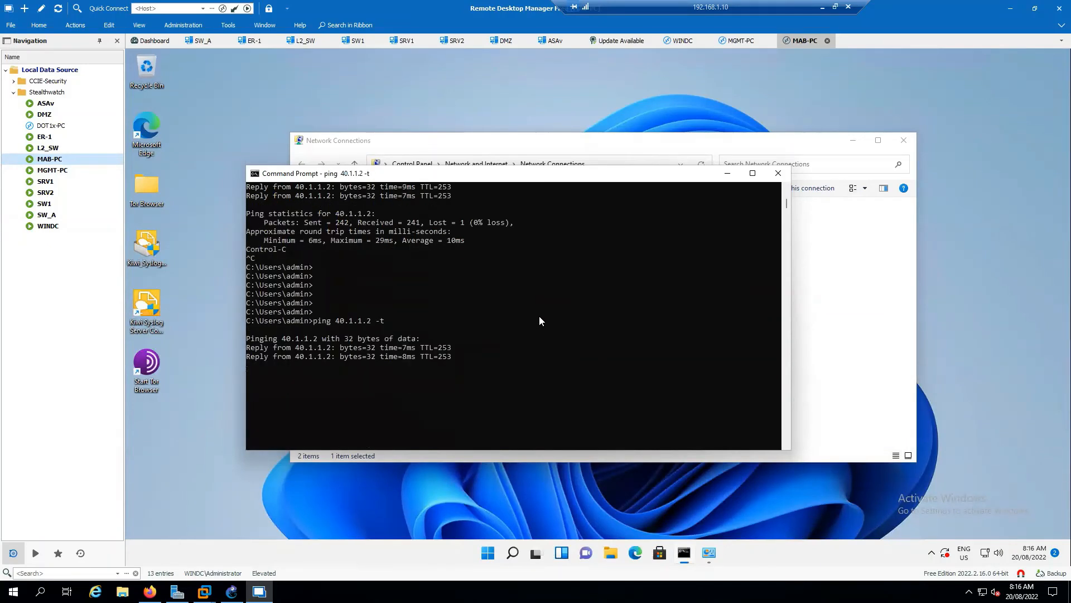
left_click(546, 312)
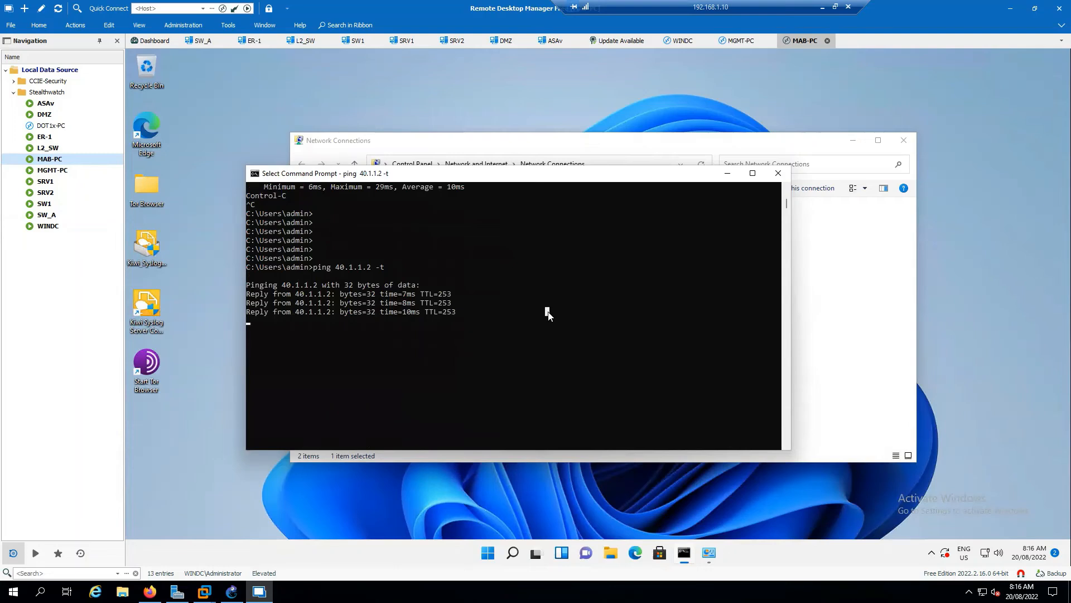
scroll(549, 313, "down", 1)
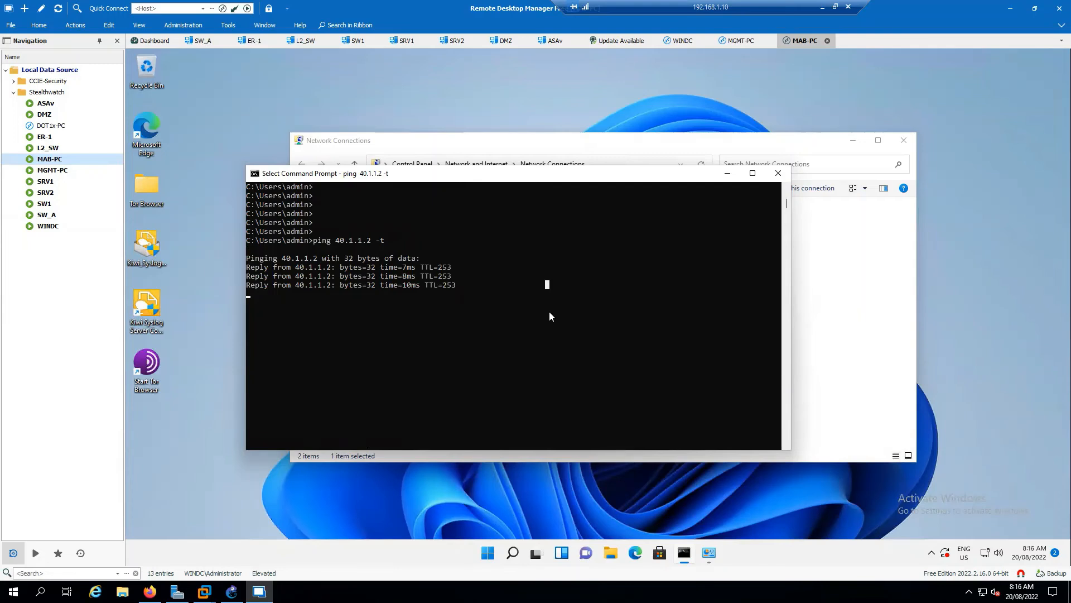
left_click(618, 285)
left_click(519, 294)
right_click(520, 289)
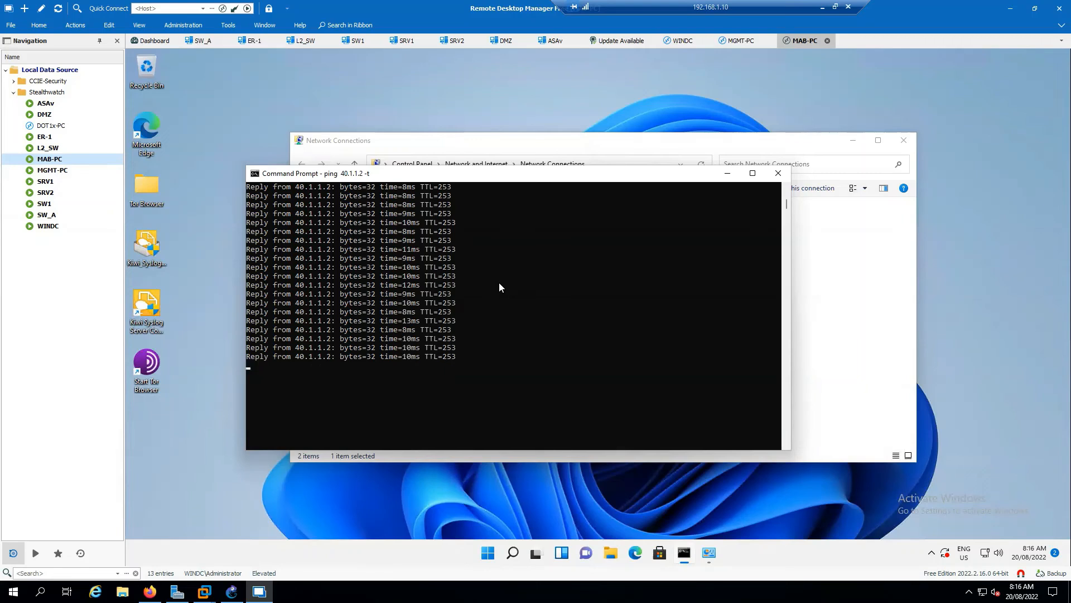
scroll(486, 281, "down", 2)
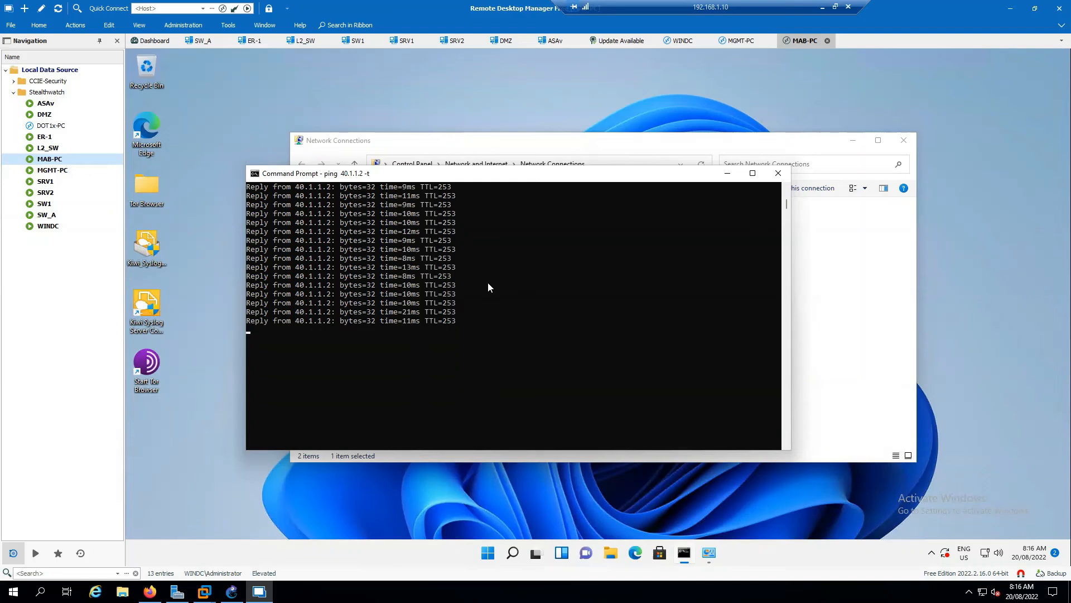
scroll(526, 339, "down", 1)
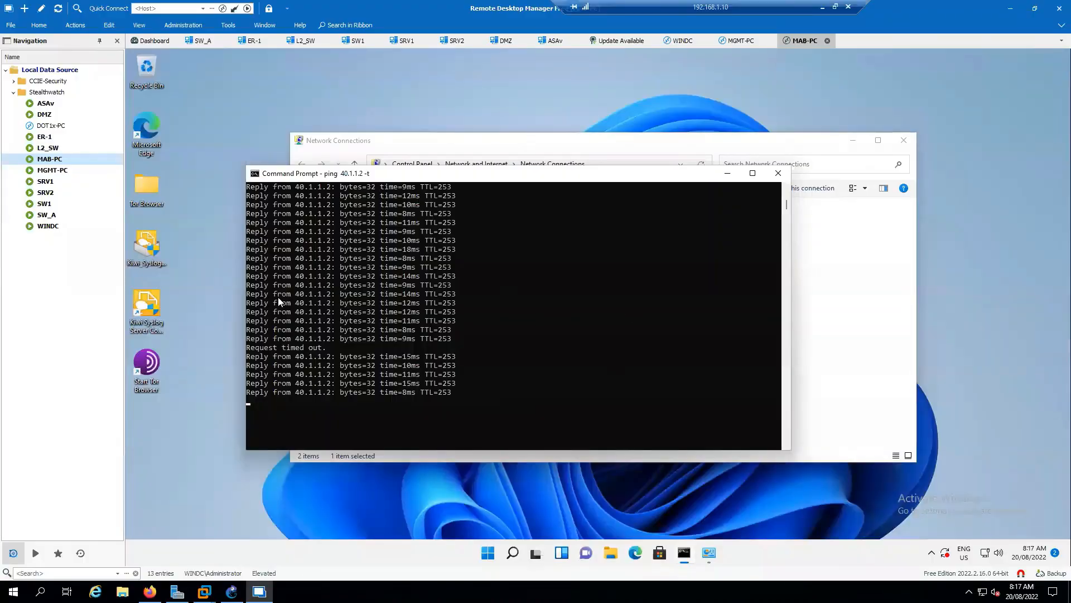
left_click(395, 417)
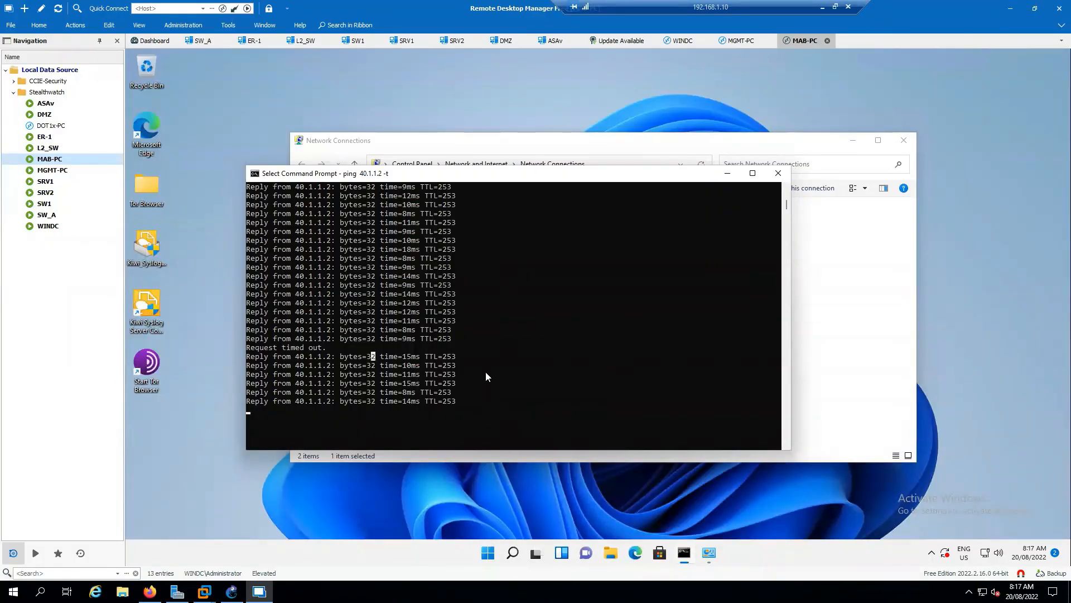
Release the text selection that pauses the Command Prompt output and stop the continuous ping to 40.1.1.2.
left_click(539, 385)
key("Escape")
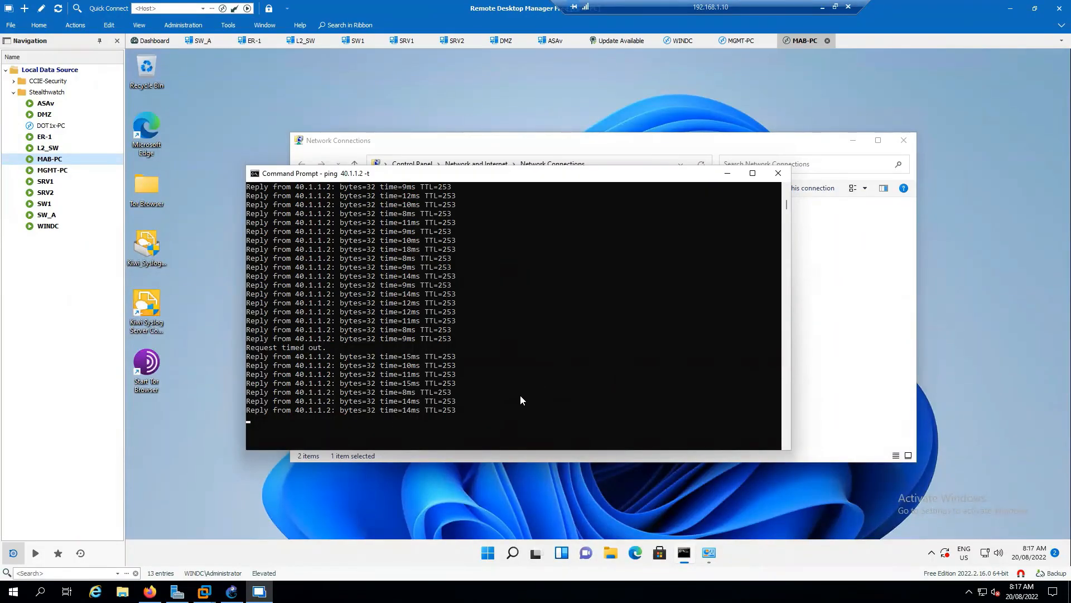
left_click(520, 397)
key("Escape")
left_click(520, 396)
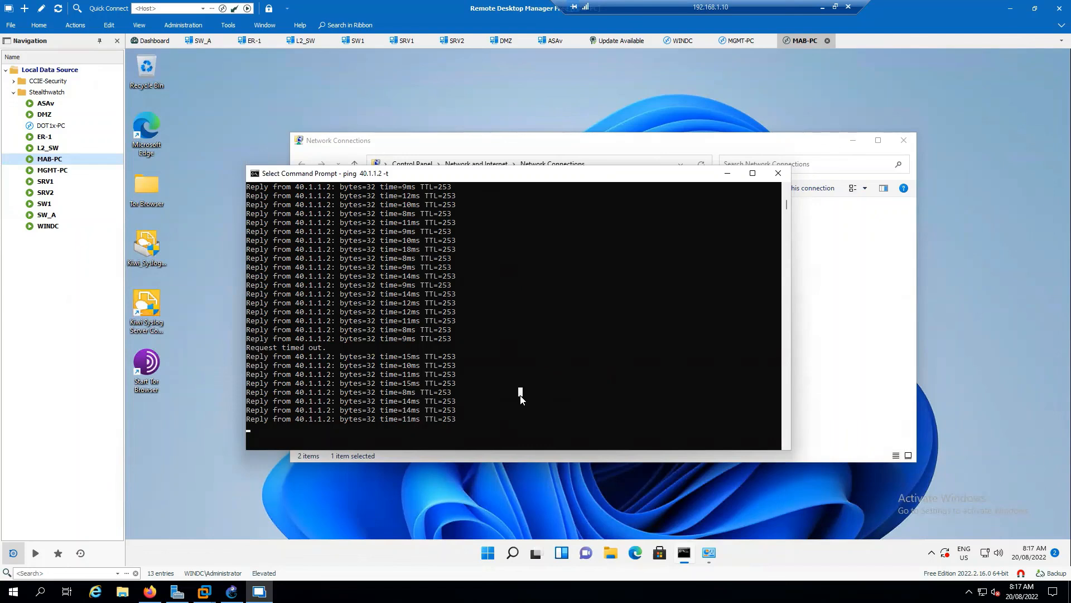
key("Escape")
key("ctrl+c")
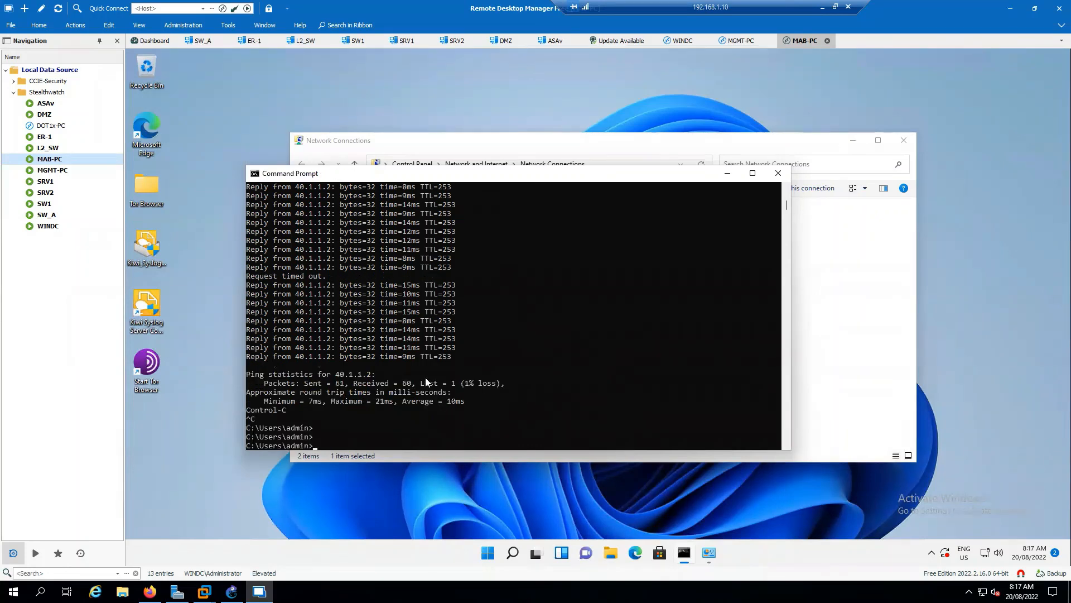
Review the output of the latest and previous ping runs to 40.1.1.2, highlighting the "Request timed out." line in each.
left_click_drag(337, 329, 269, 331)
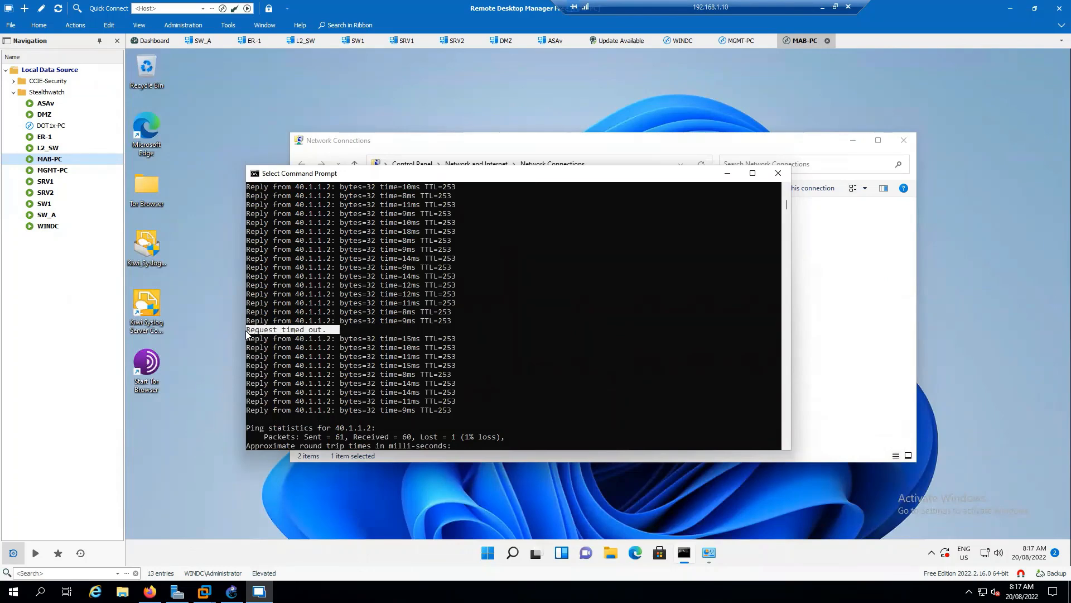
scroll(355, 336, "up", 19)
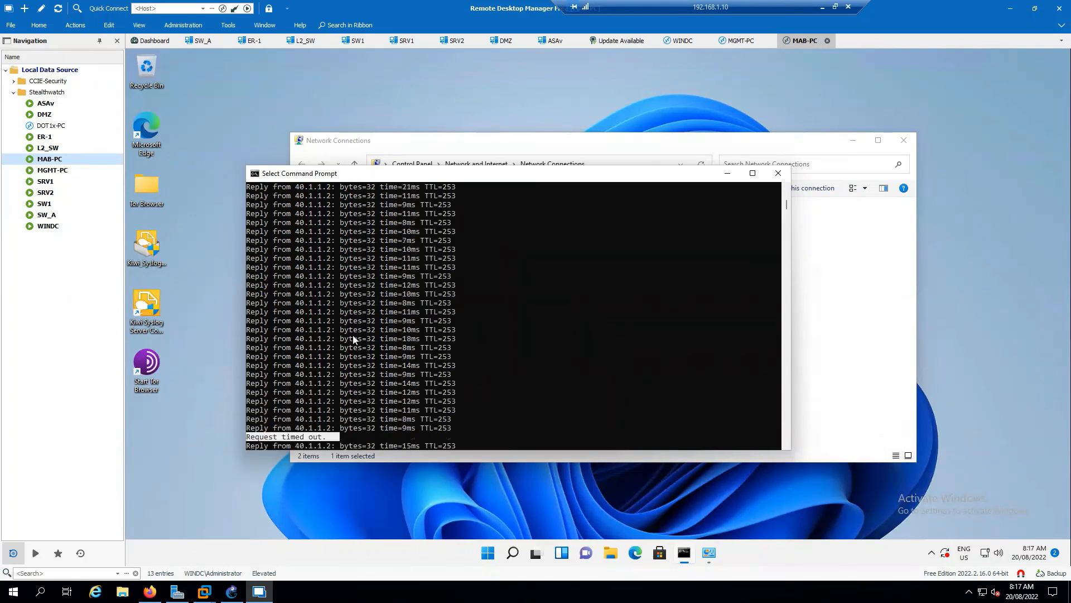
scroll(356, 337, "up", 12)
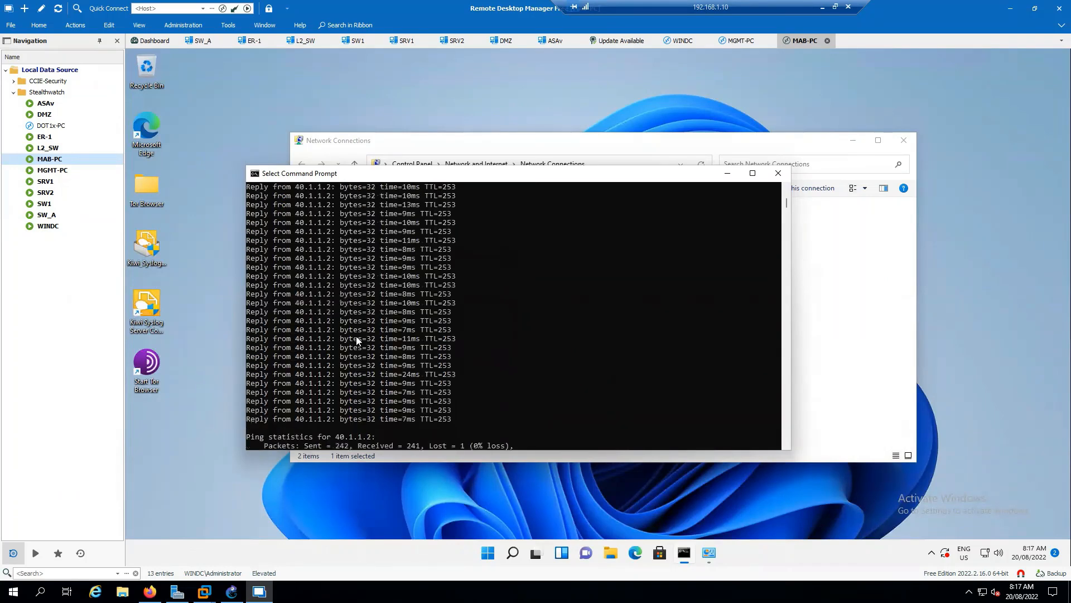
scroll(357, 341, "up", 10)
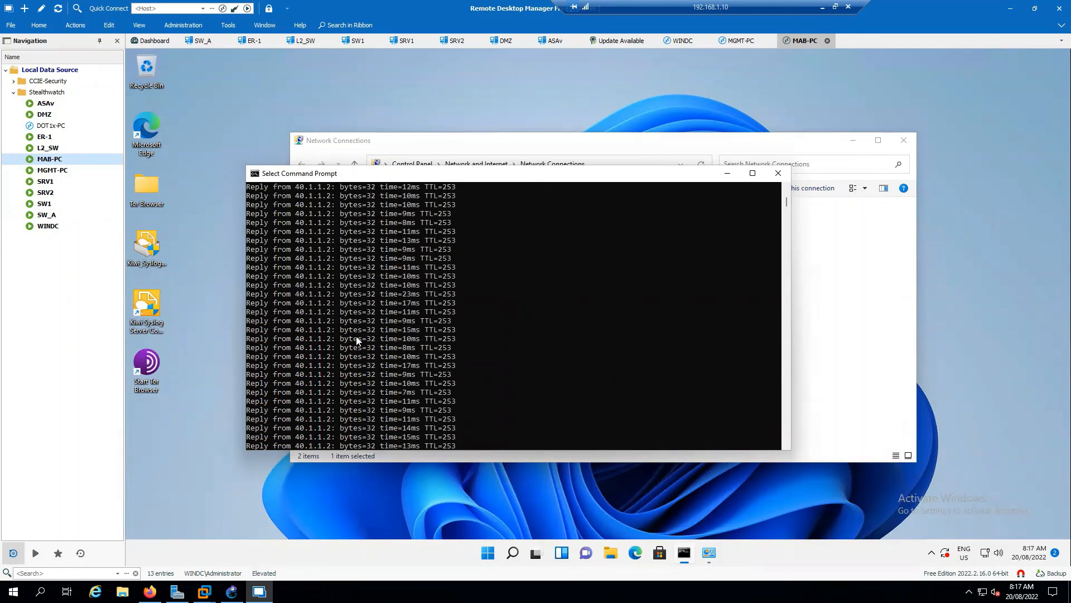
scroll(357, 340, "up", 10)
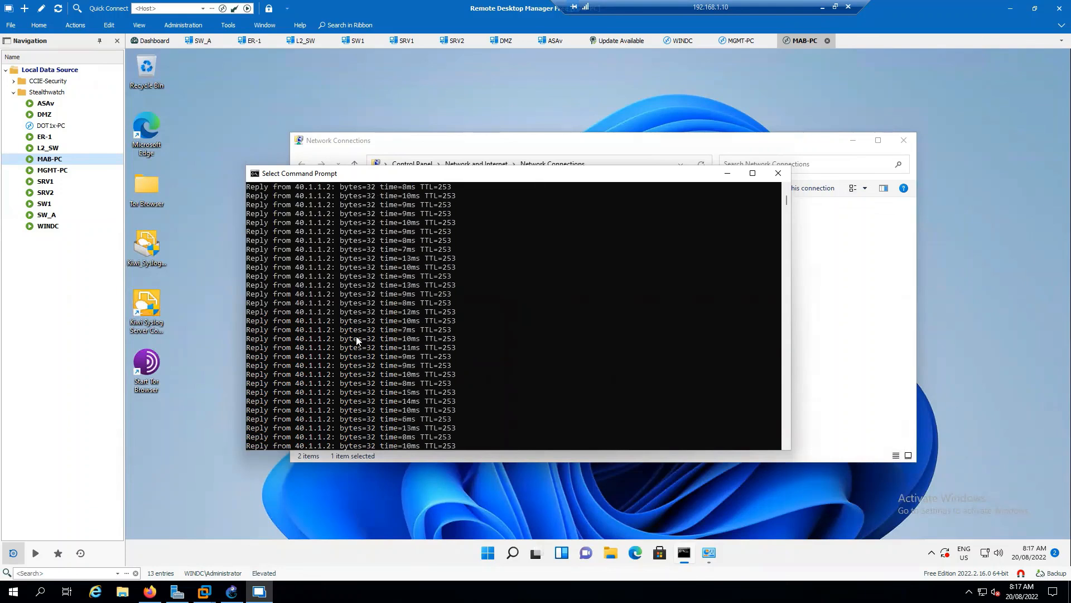
scroll(358, 340, "up", 4)
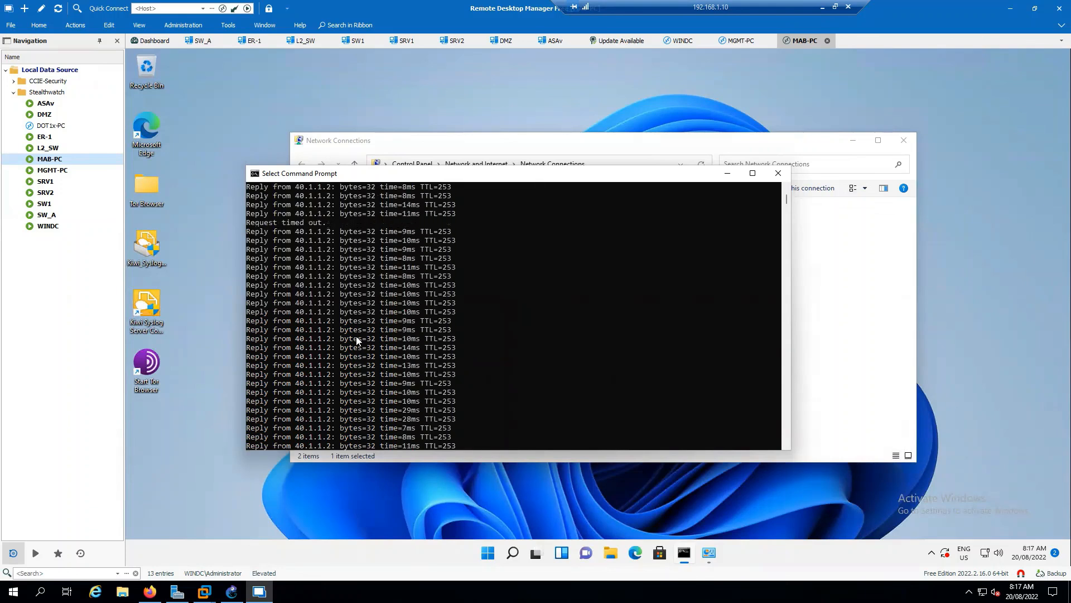
left_click_drag(337, 221, 248, 223)
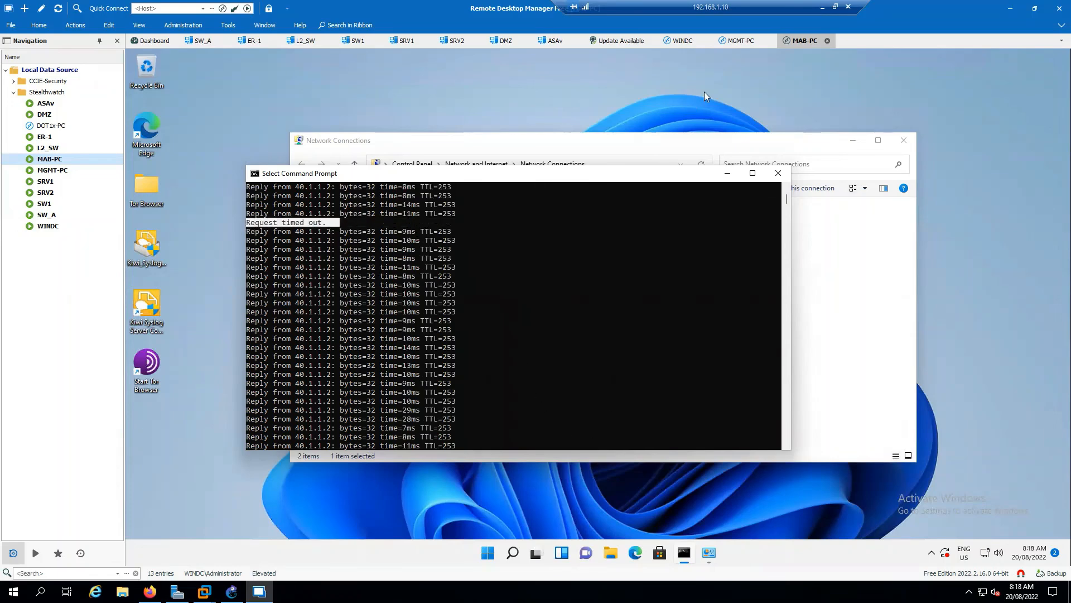
Return to the MGMT-PC session and close the Host Policy Manager for the sysable domain.
left_click(739, 45)
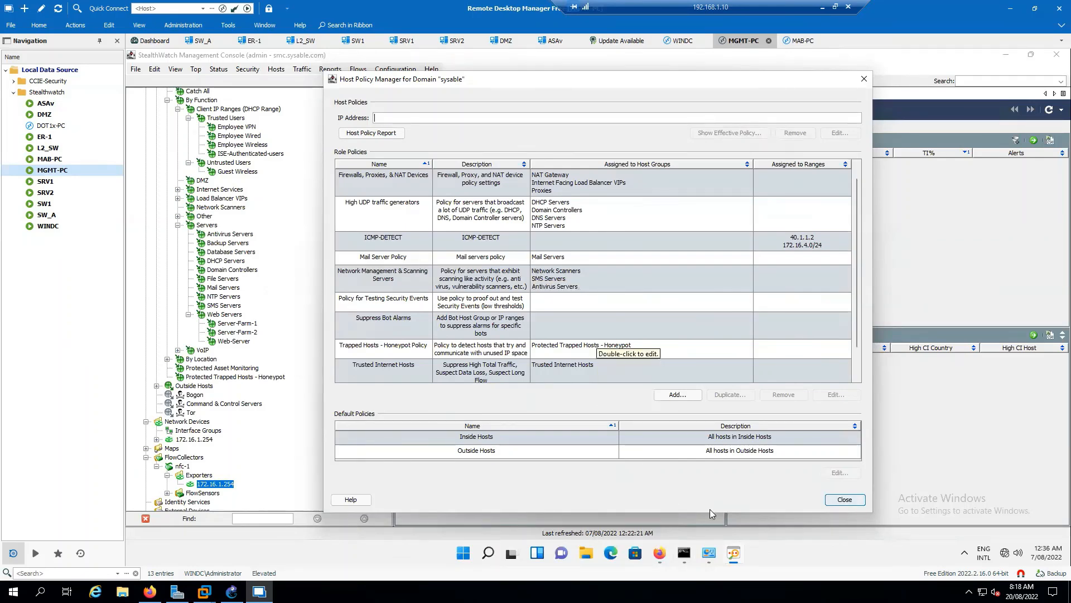
left_click(841, 501)
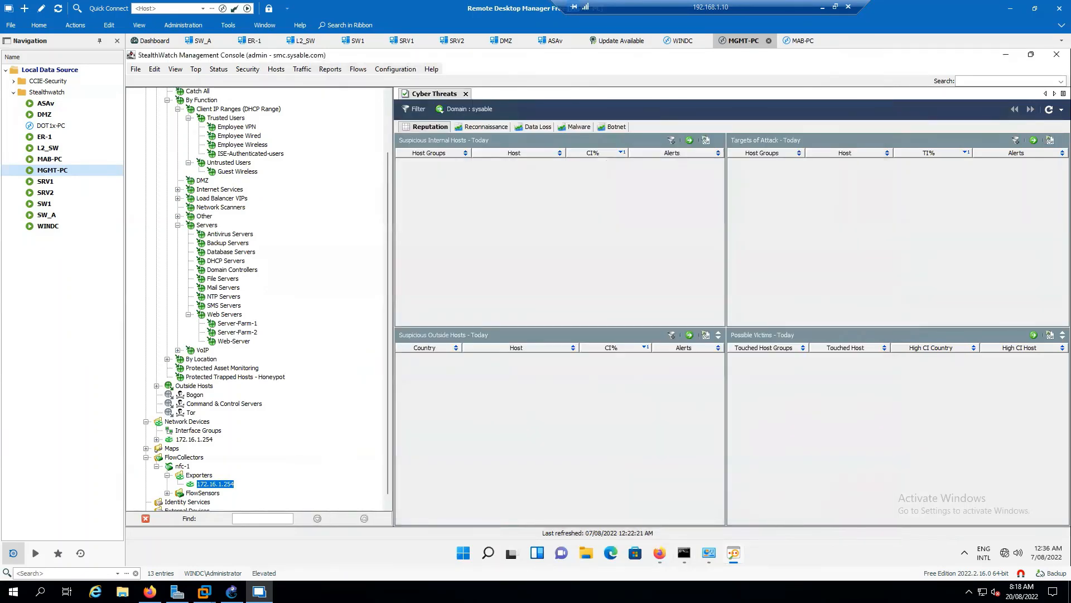